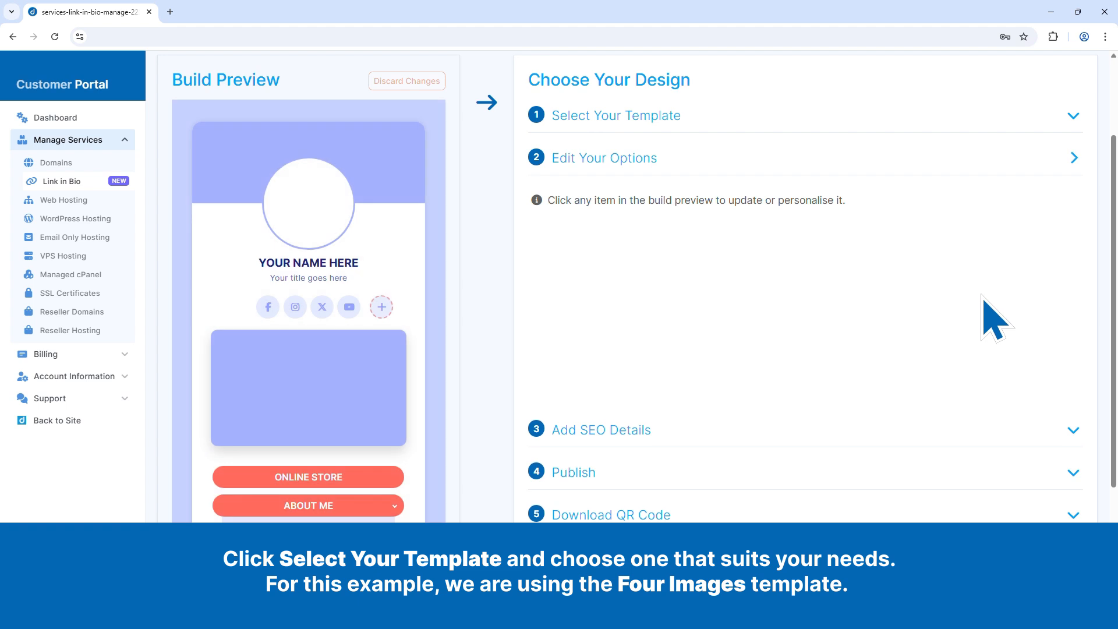
Step: Switch the page design to the Four Images template
click(616, 116)
click(805, 303)
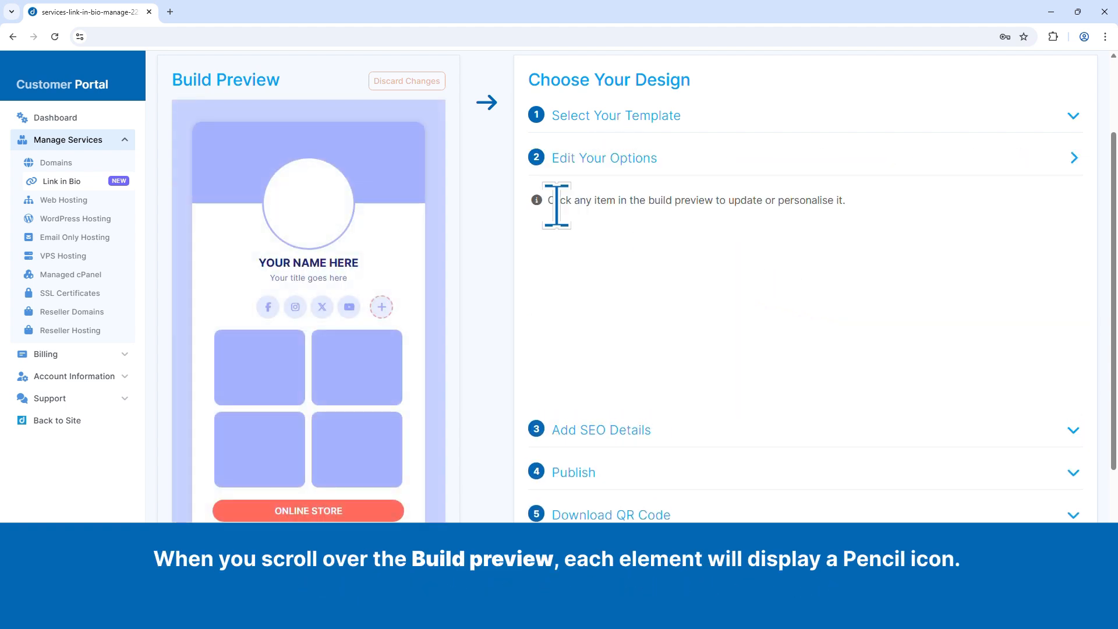
Step: Set the page's outer background colour to #1d3e66 and apply the change
mouse_move(436, 114)
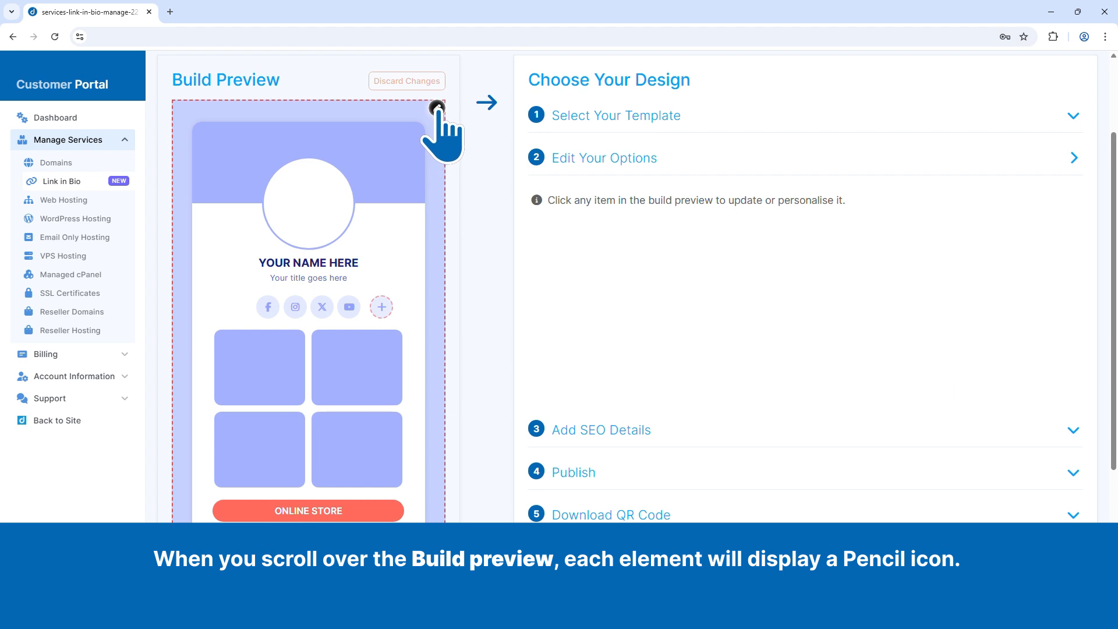
click(437, 109)
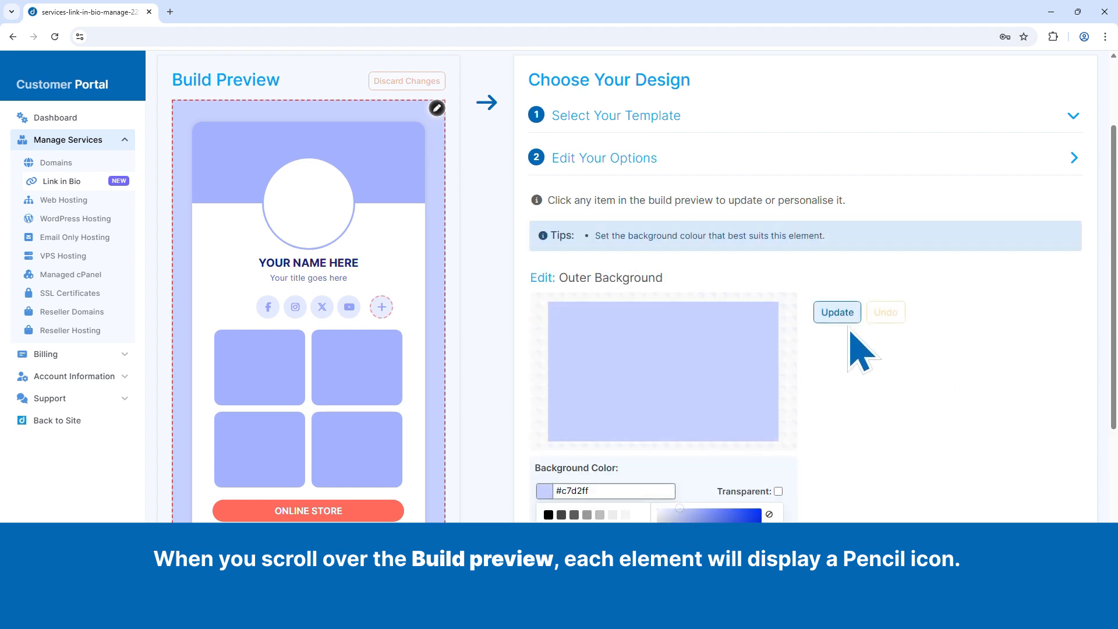
scroll(854, 343, down, 3)
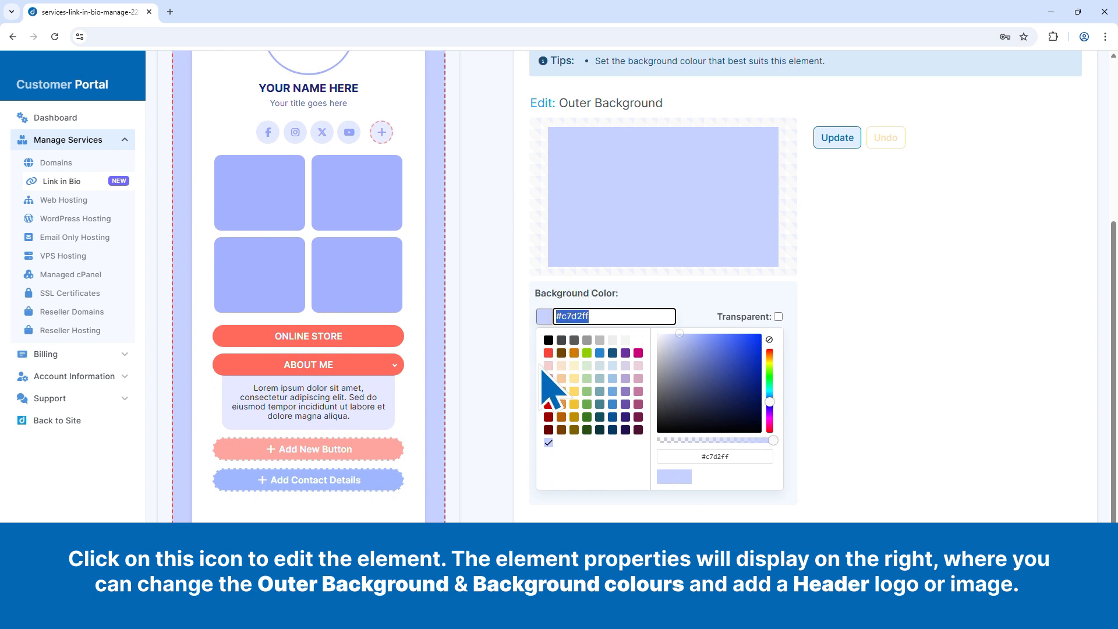
text(#1d3e66)
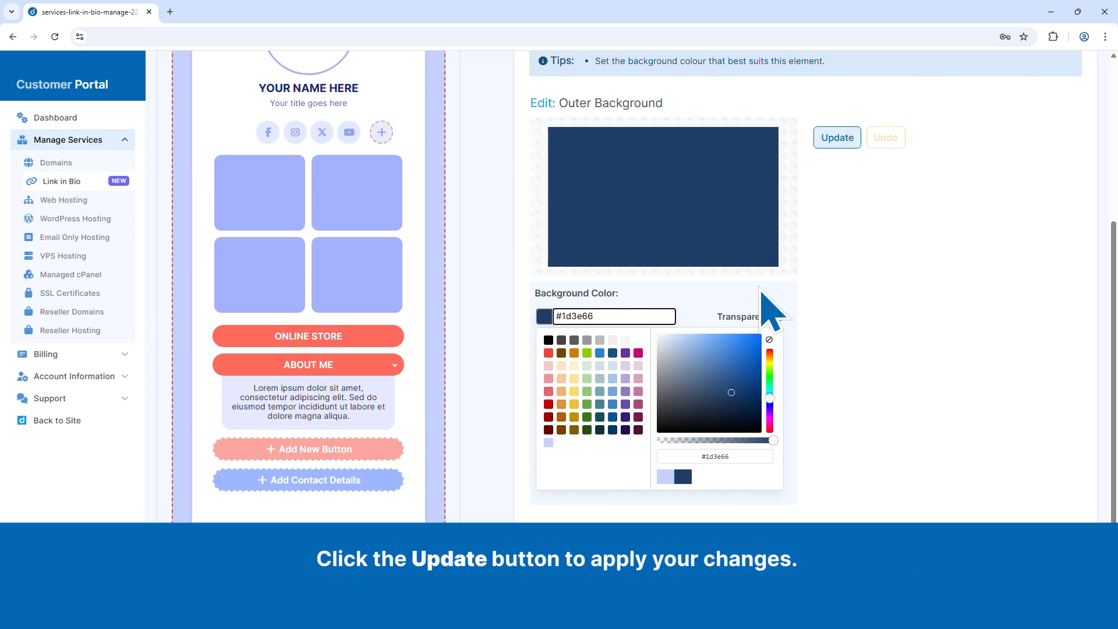
click(840, 140)
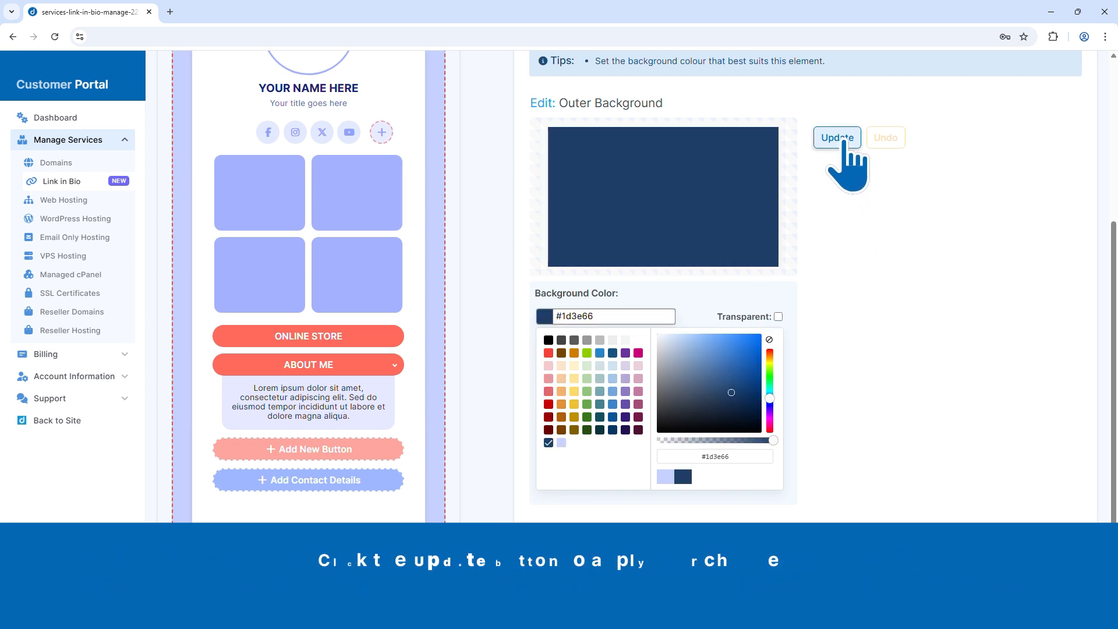
Step: Upload the colourful painted-texture image to the header element and apply it
scroll(935, 336, up, 2)
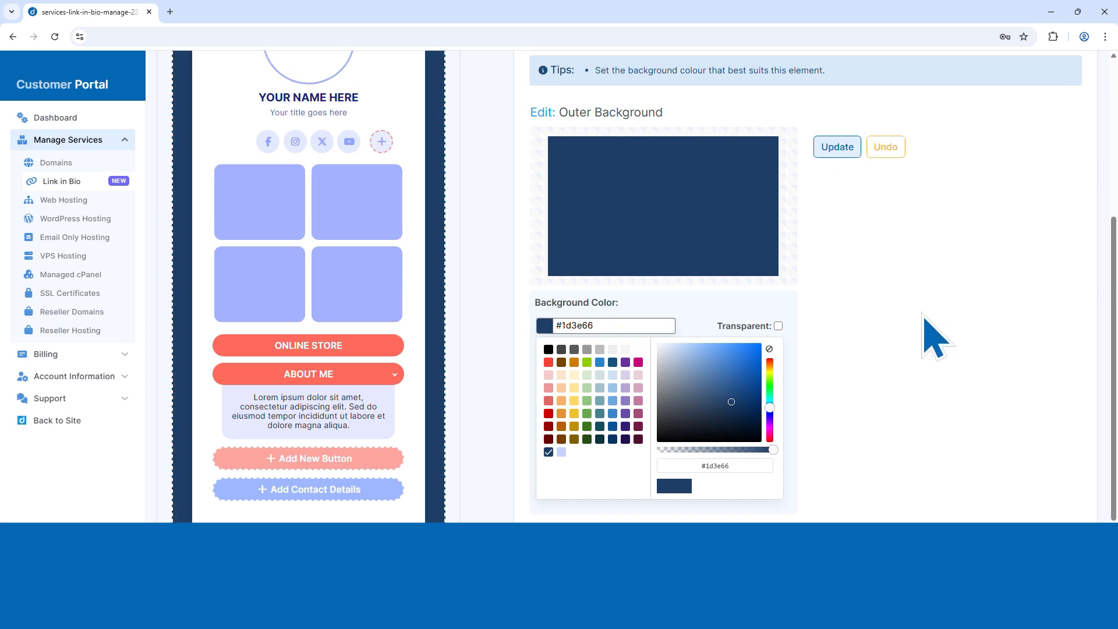
click(416, 72)
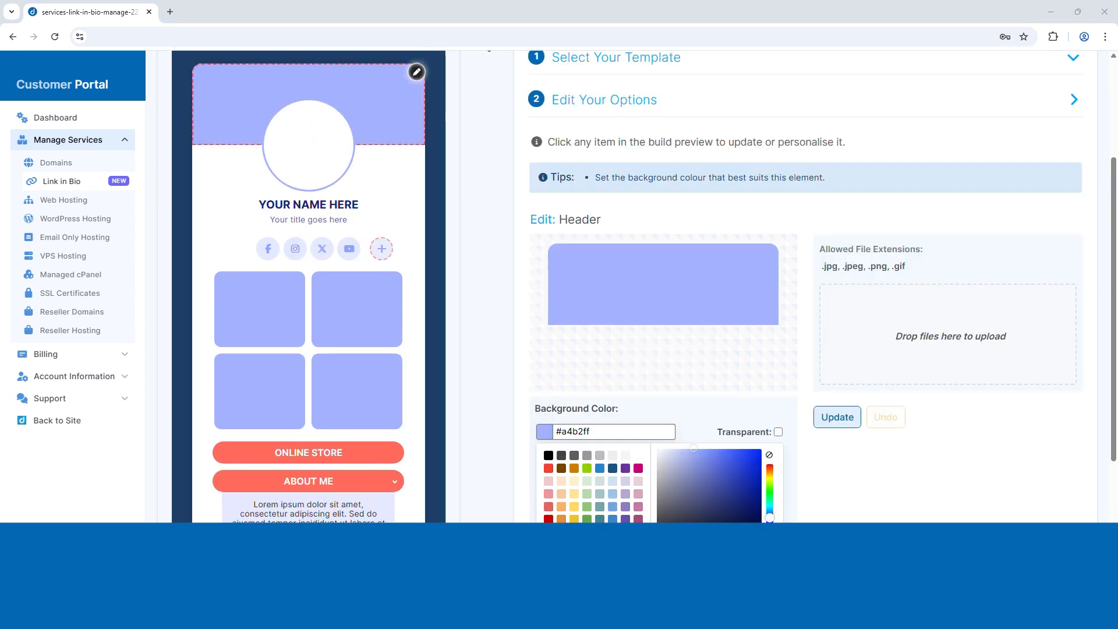
drag(953, 370, 951, 362)
click(838, 417)
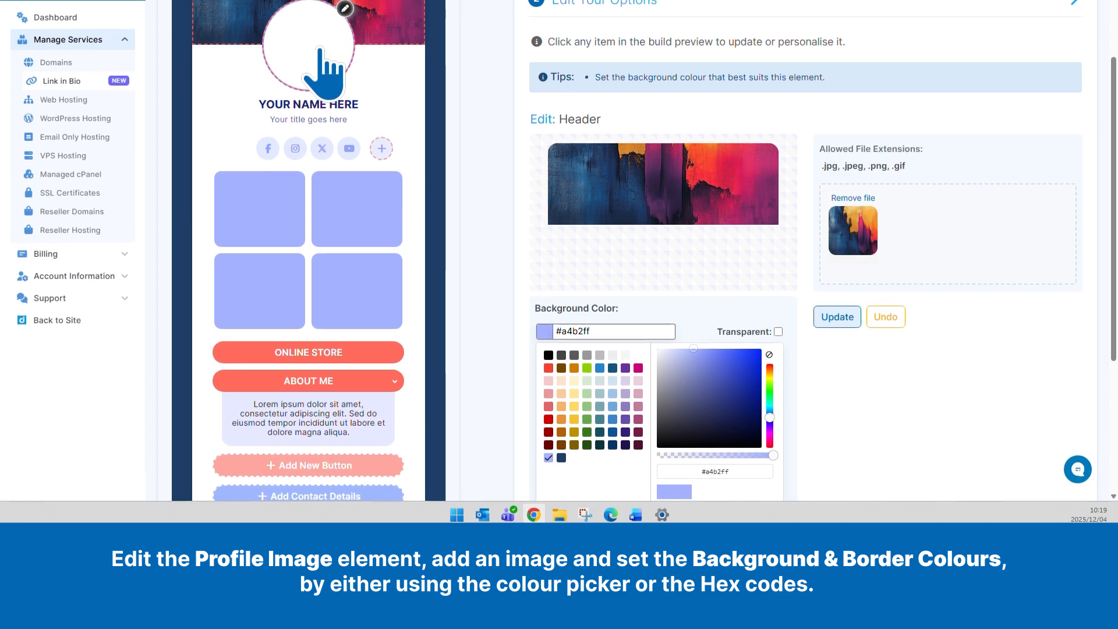
Step: Upload the woman's portrait as the profile image and give it a white #FFFFFF border
click(319, 150)
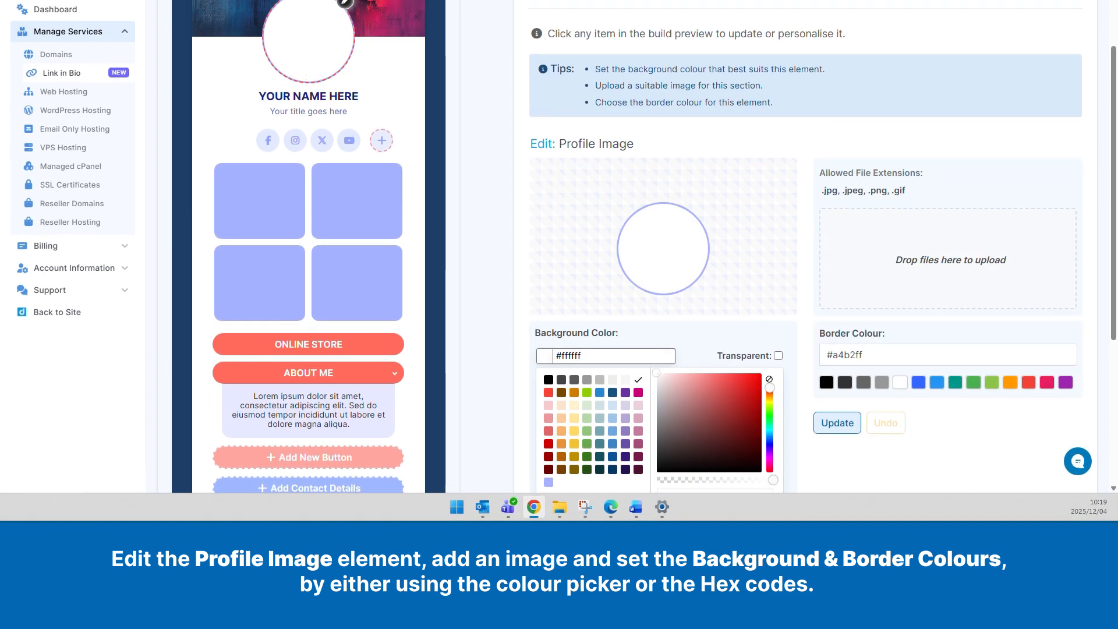
drag(921, 408, 955, 320)
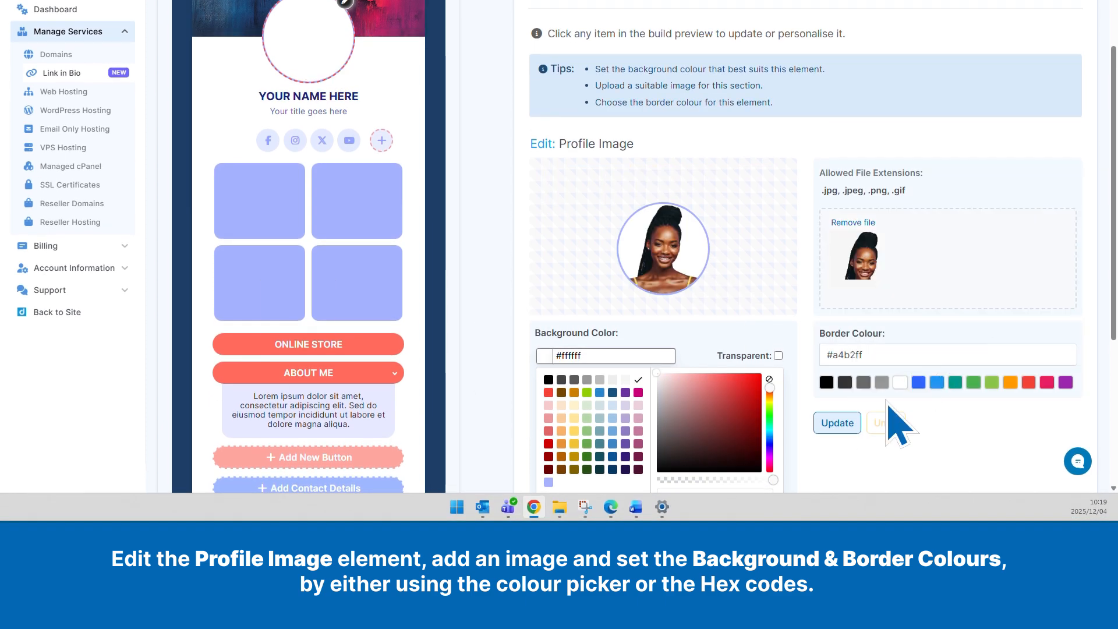
click(838, 424)
click(900, 382)
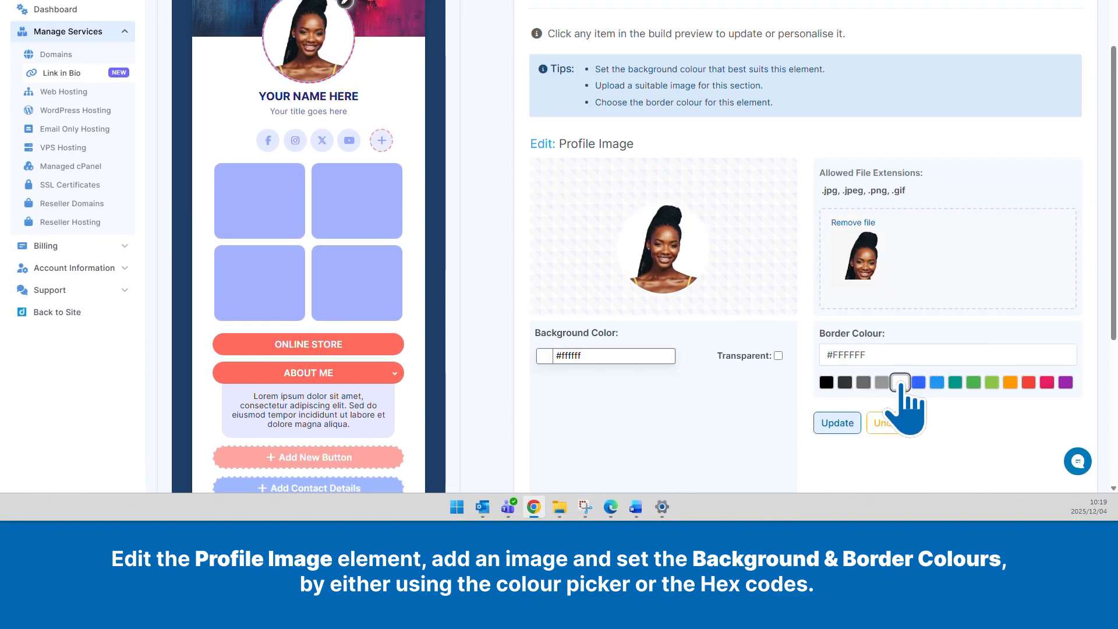
click(837, 424)
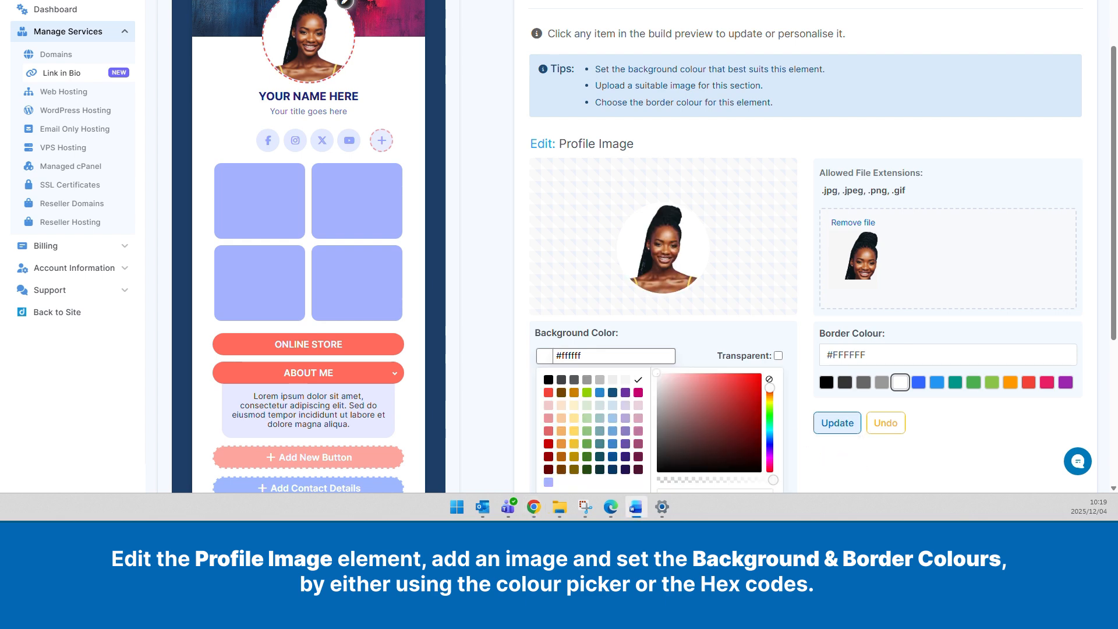
Step: Set the profile image's background colour to #482e54 and apply it
double_click(552, 356)
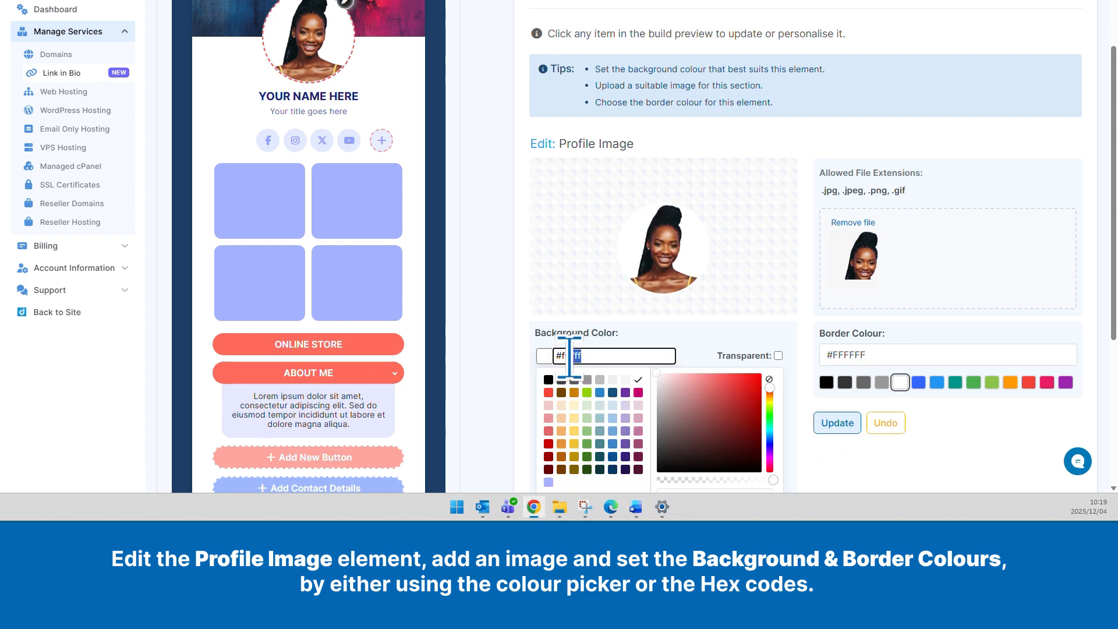
text(#482e54)
click(837, 423)
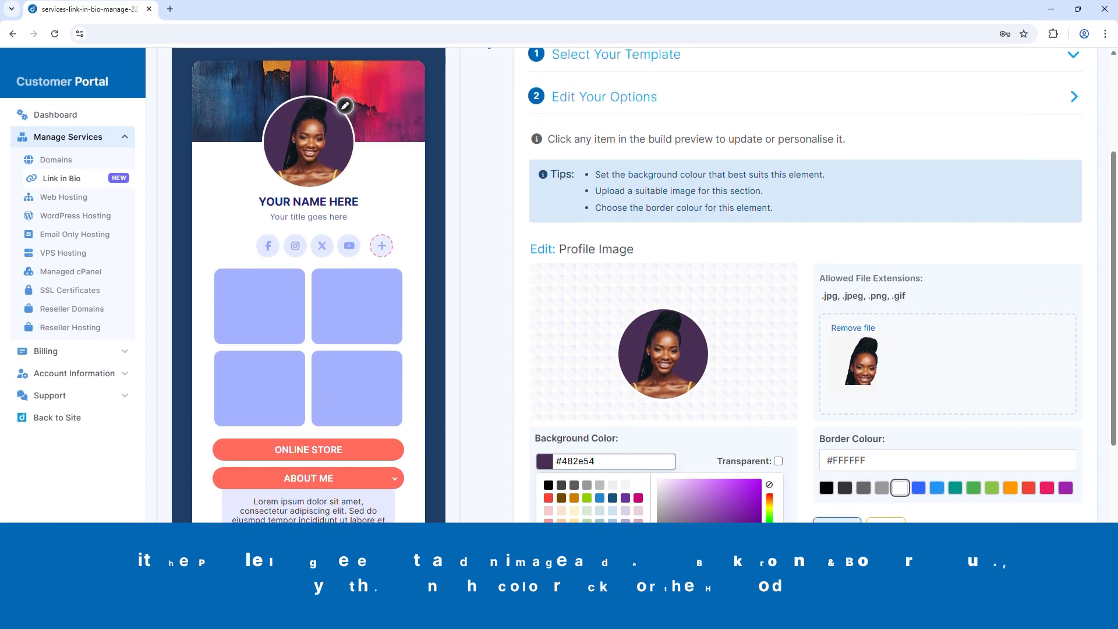
Step: Replace the name heading with "Afro Colour Couture by" plus the owner's first name, in font colour #1d3e66
click(309, 202)
drag(911, 280, 835, 280)
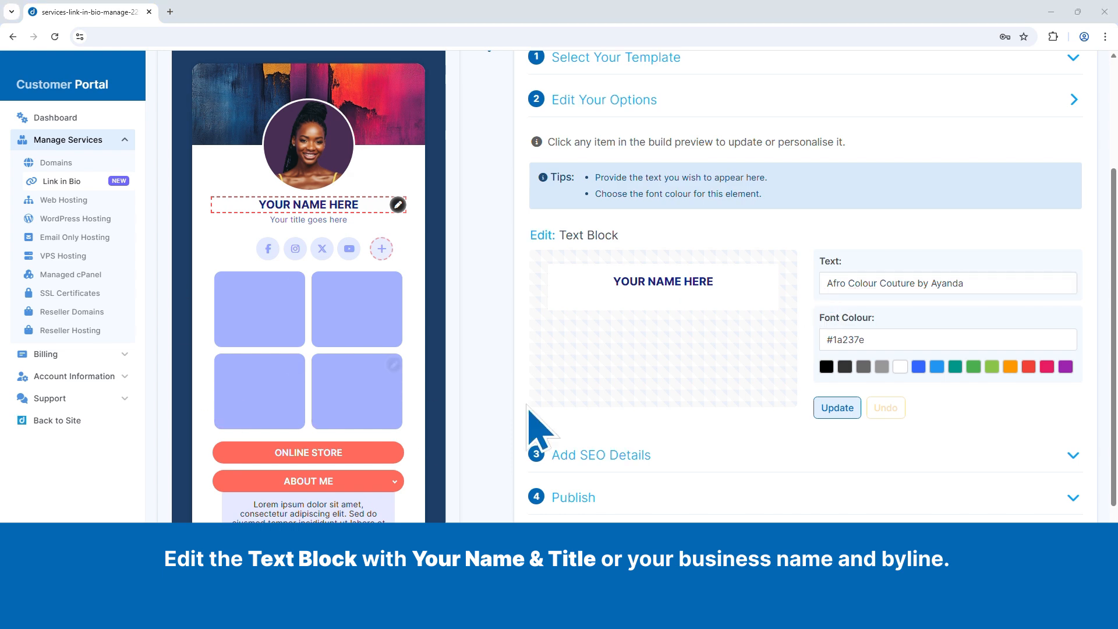
drag(848, 341, 816, 345)
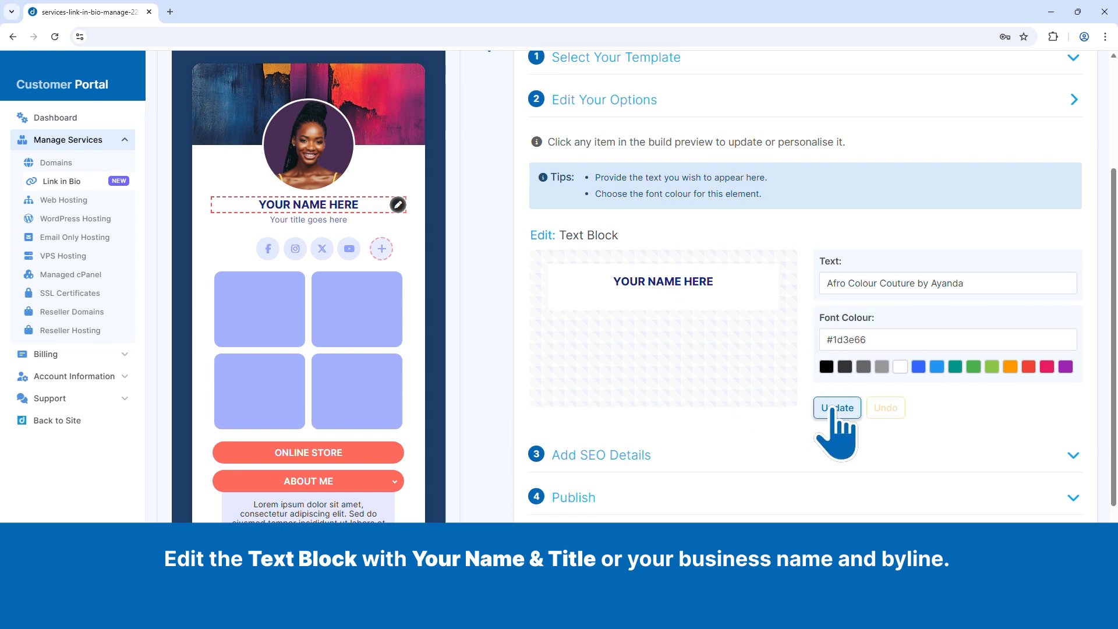
click(833, 409)
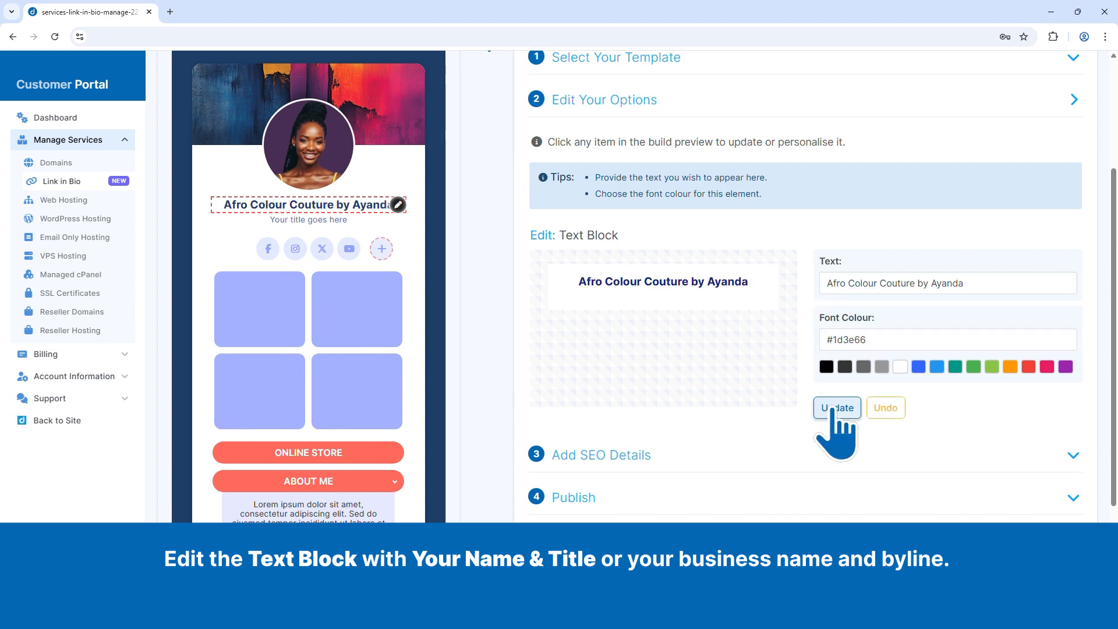
Step: Replace the title line with "CEO, Founder & Fashion Designer" in font colour #333333
click(397, 221)
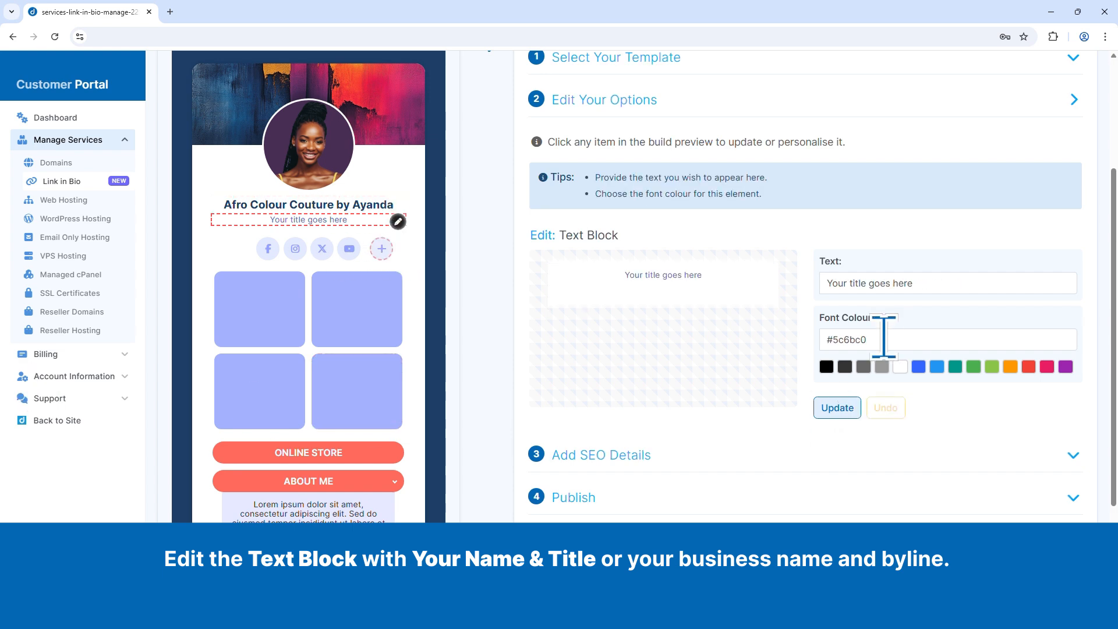
click(845, 366)
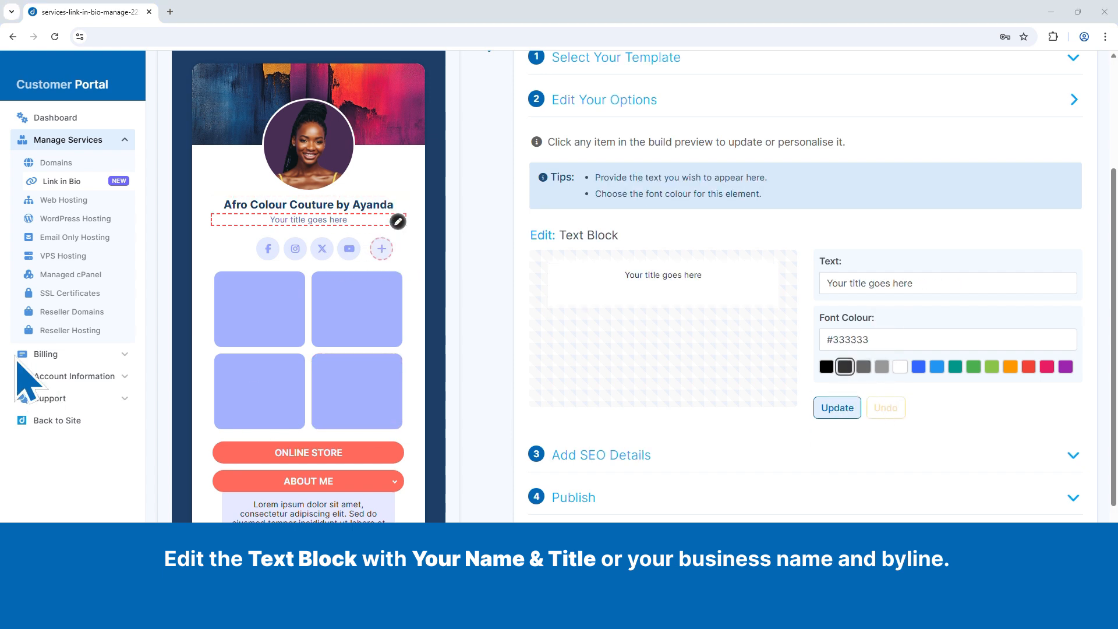
drag(929, 283, 794, 285)
text(CEO, Founder & Fashion Designer)
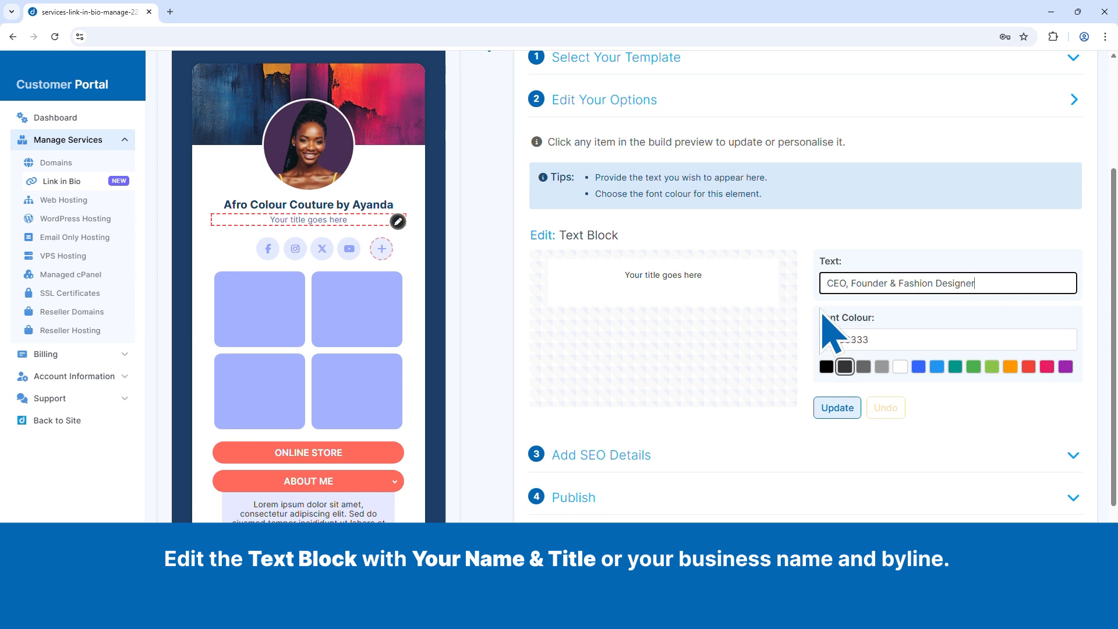
click(837, 408)
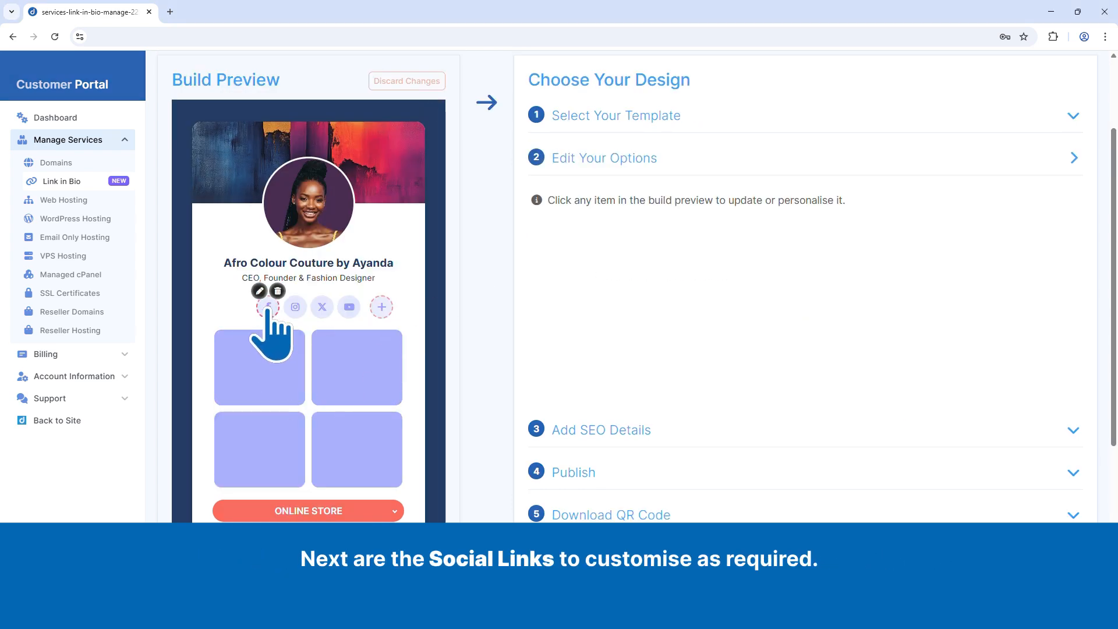
click(268, 306)
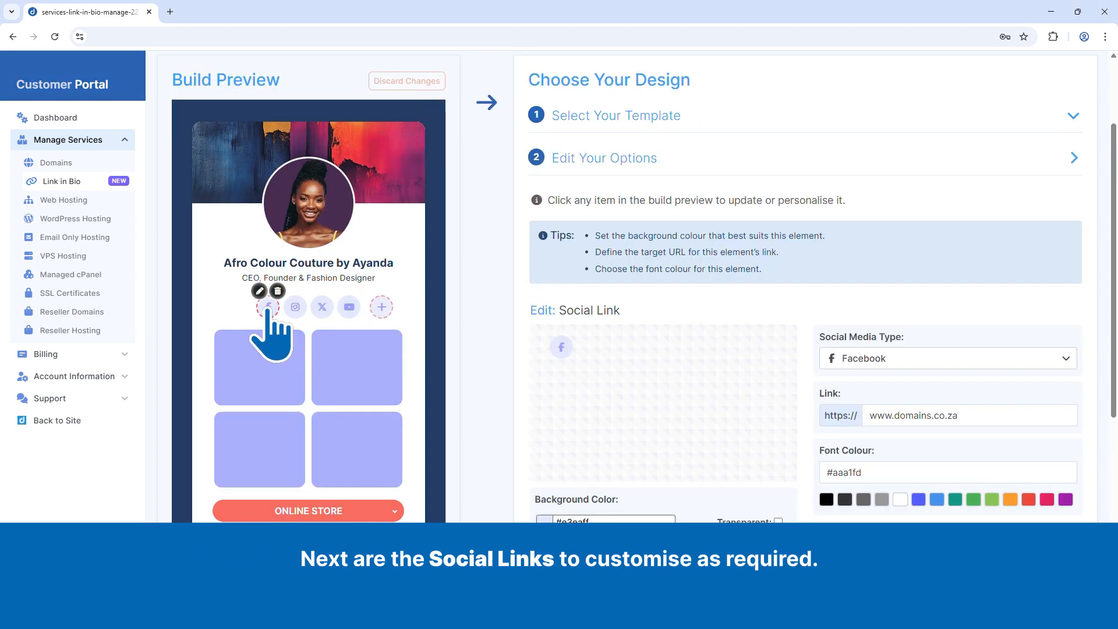
double_click(880, 415)
drag(893, 415, 961, 416)
text(https://www.facebook.com/afrocolourcouture/)
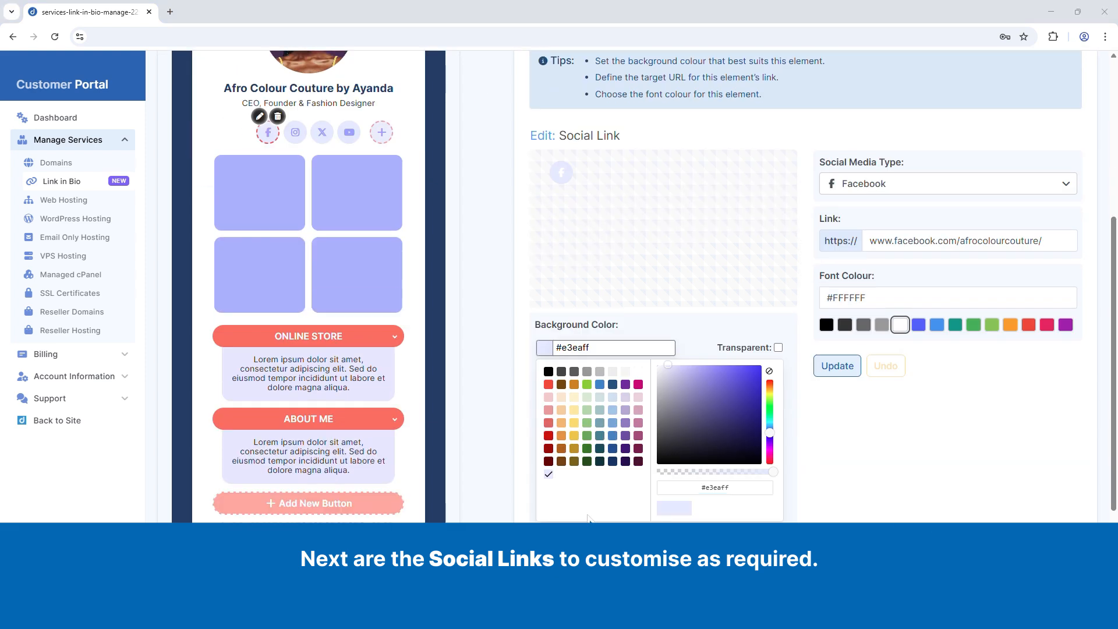
Step: Give the Facebook icon a white #FFFFFF font colour and a #482e54 background, and apply the changes
scroll(549, 320, down, 1)
drag(573, 289, 604, 290)
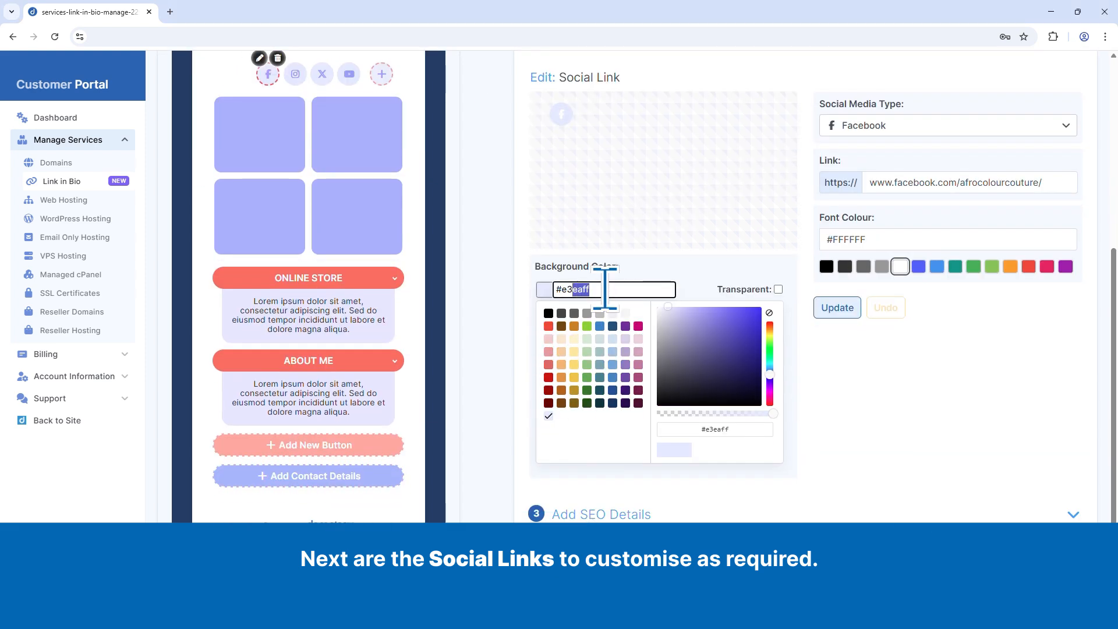
key(BackSpace)
key(BackSpace)
key(BackSpace)
text(482e54)
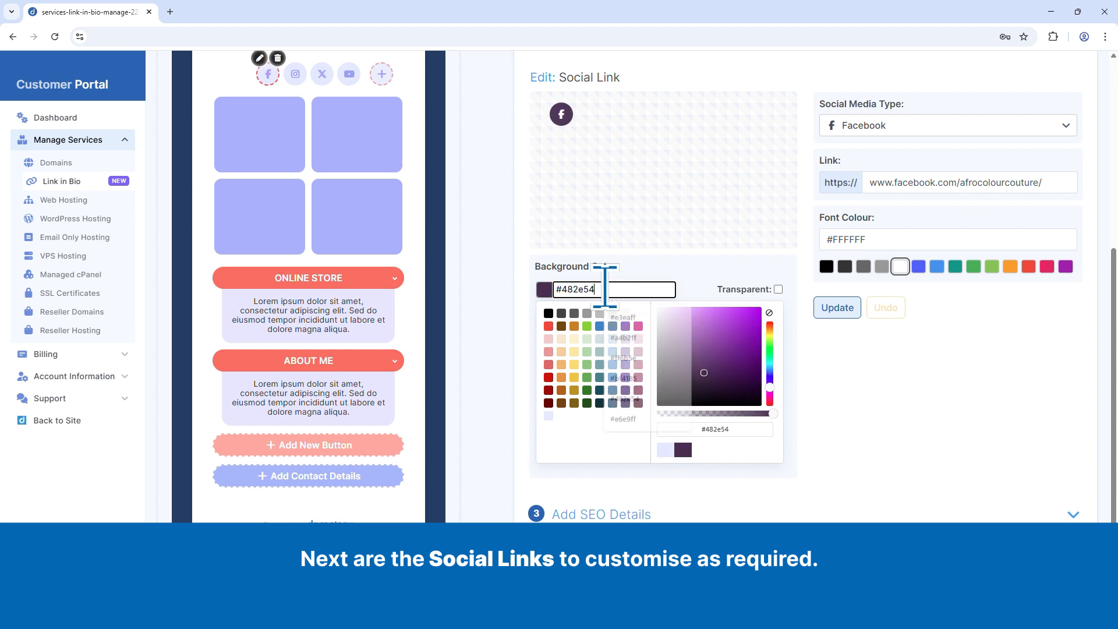
click(837, 308)
Step: Link the Instagram icon to instagram.com/afrocolourcouture, with font colour #FFFFFF and background colour #482e54
click(295, 74)
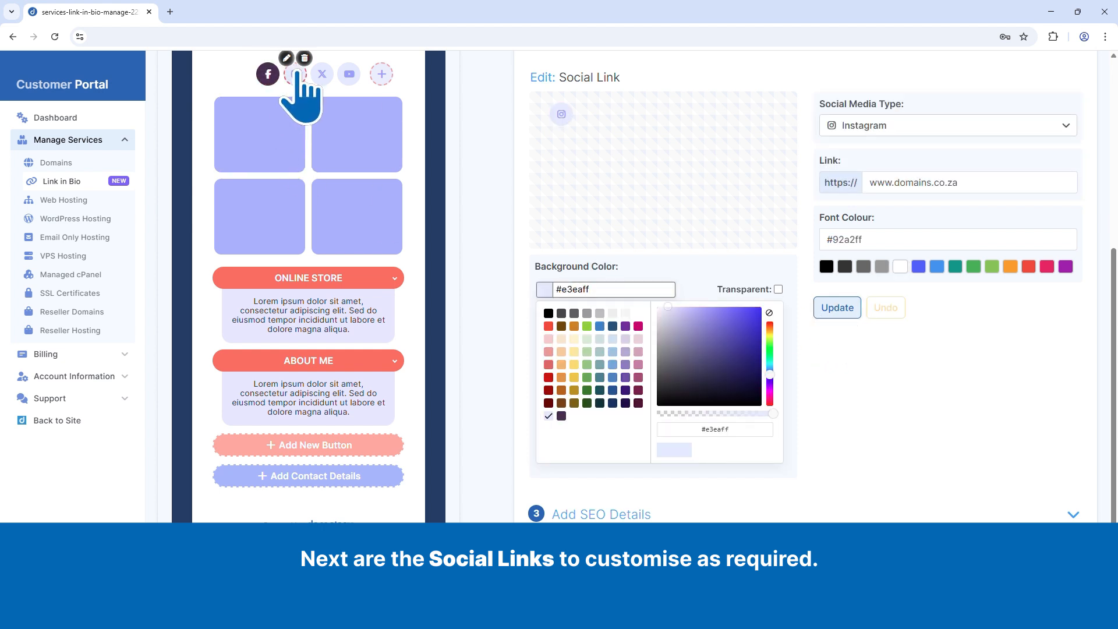
drag(592, 290, 560, 290)
text(482e54)
click(900, 266)
triple_click(921, 183)
text(https://instagram.com/afrocolourcouture)
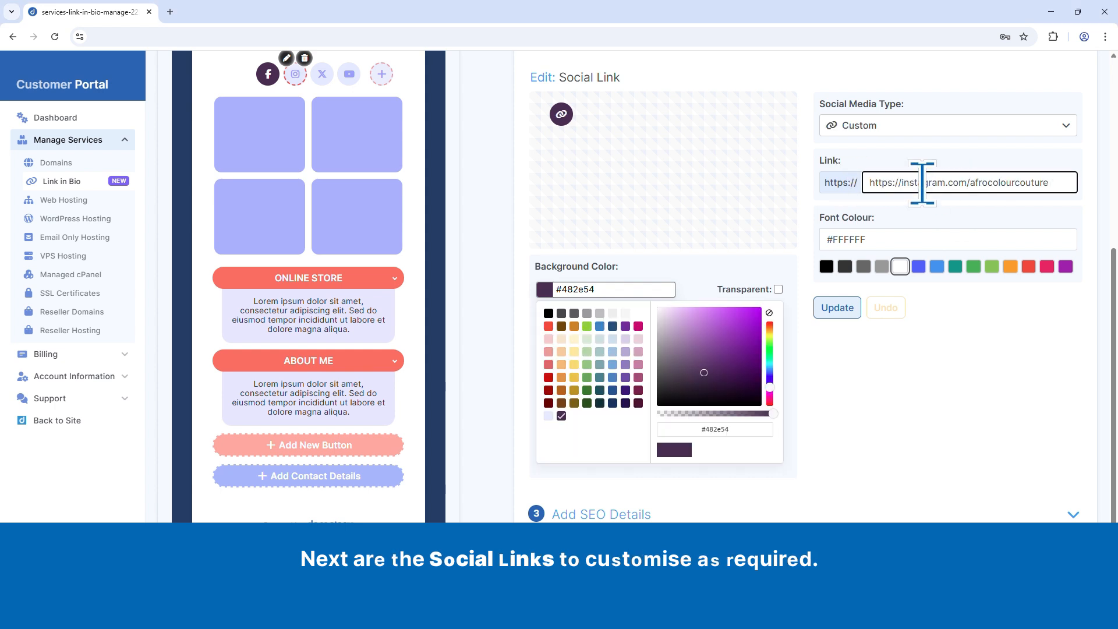
click(841, 309)
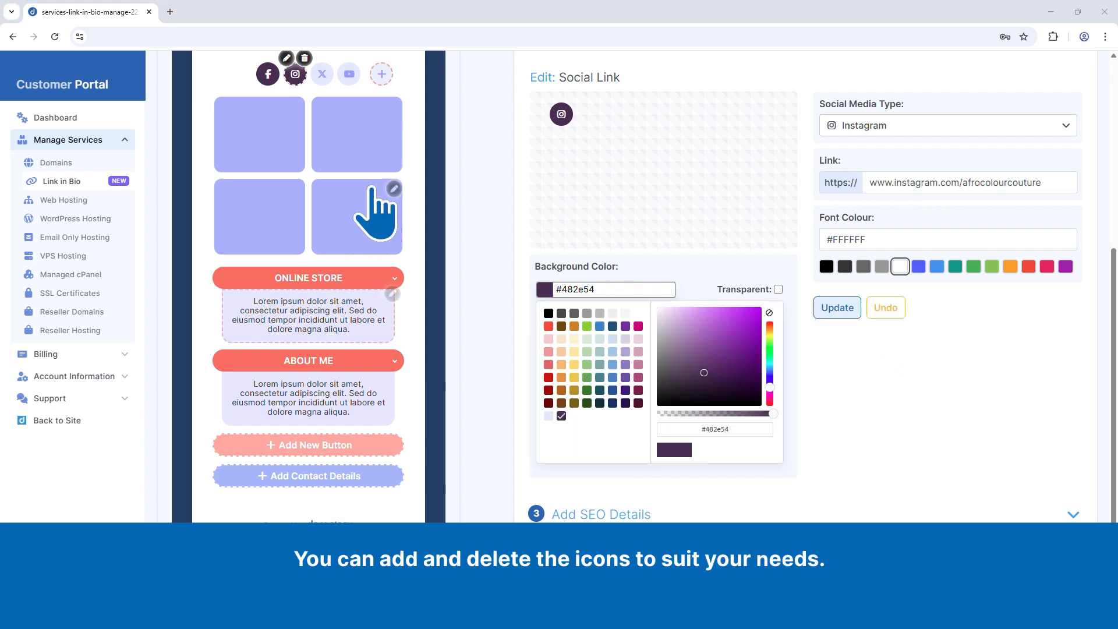
Step: Link the Twitter / X icon to twitter.com/afrocolourcouture, with font colour #FFFFFF and background colour #482e54
click(322, 74)
triple_click(947, 182)
text(https://twitter.com/afrocolourcouture)
click(900, 266)
click(606, 289)
click(562, 416)
click(834, 309)
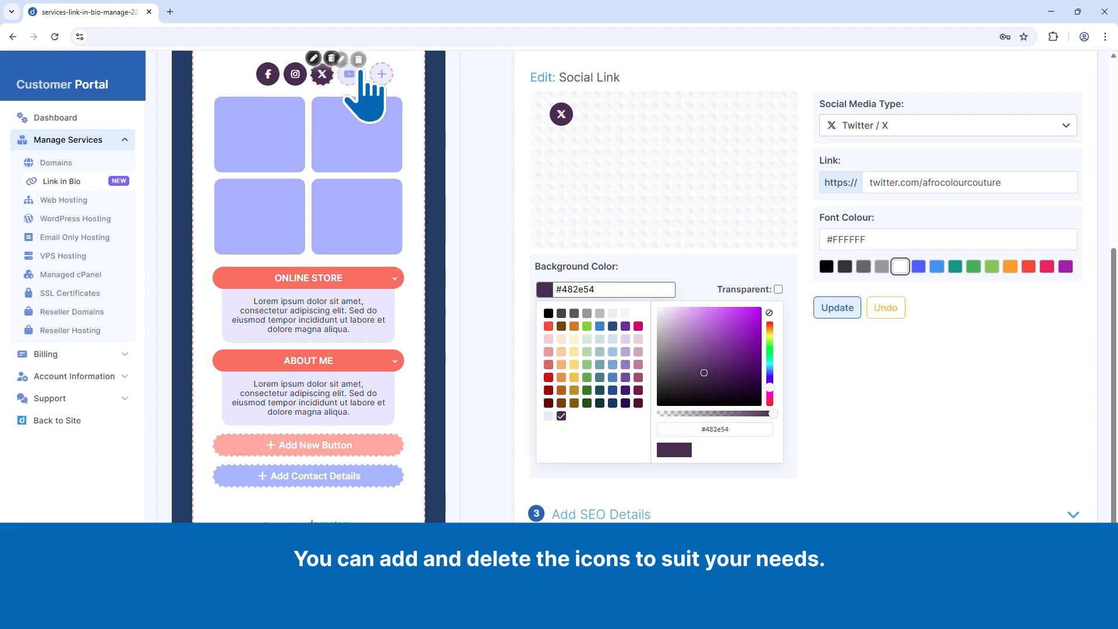
Step: Delete the YouTube icon from the social links
click(358, 58)
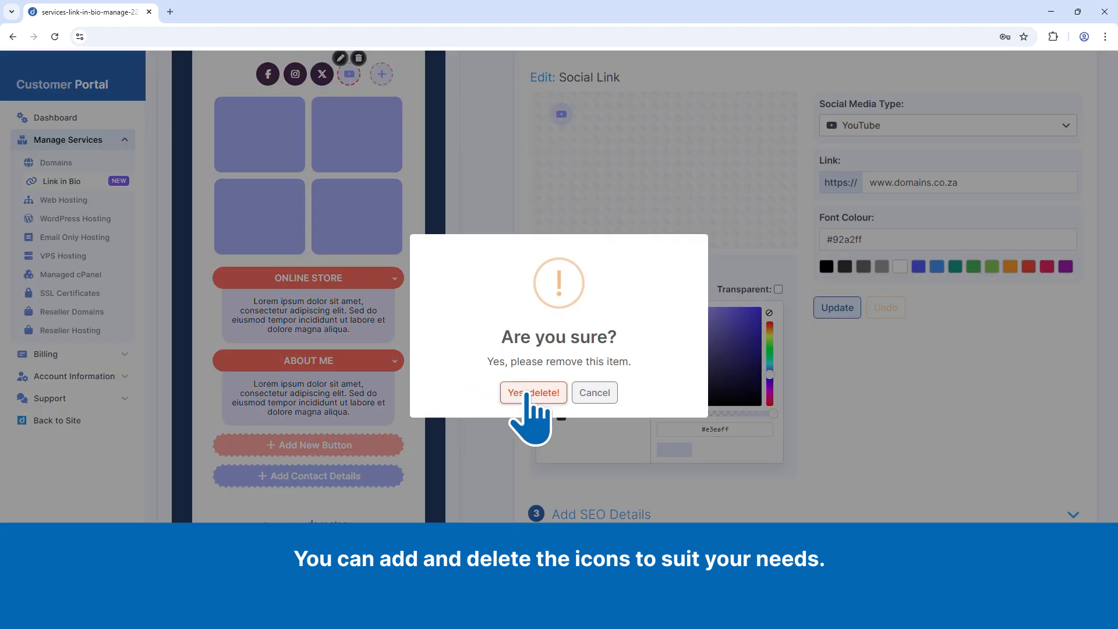
click(527, 392)
click(369, 74)
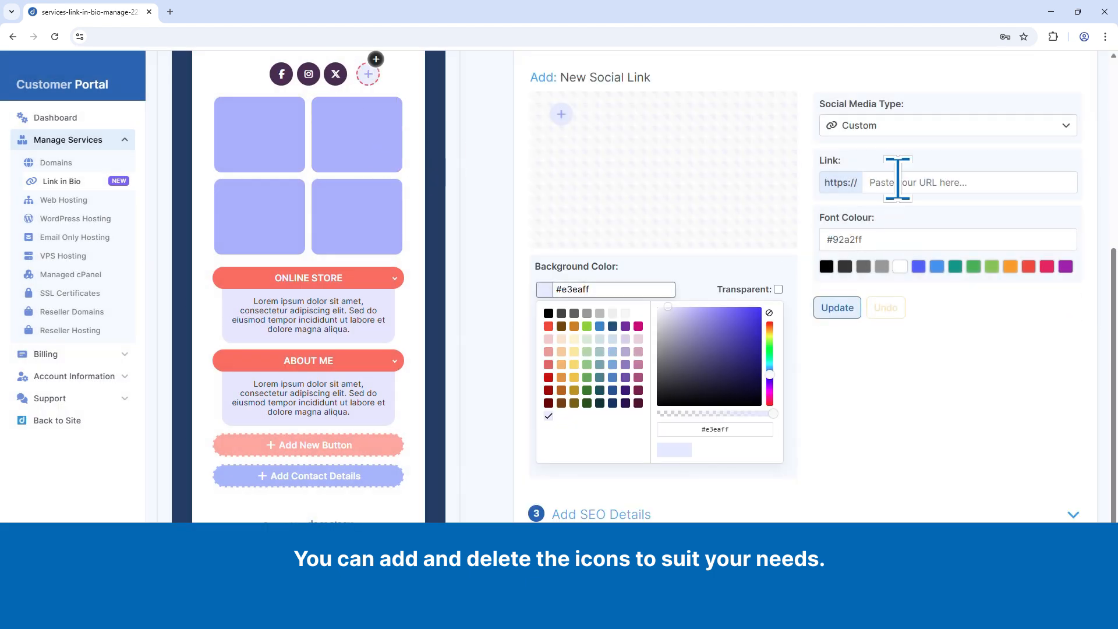
click(1066, 126)
scroll(1008, 168, down, 4)
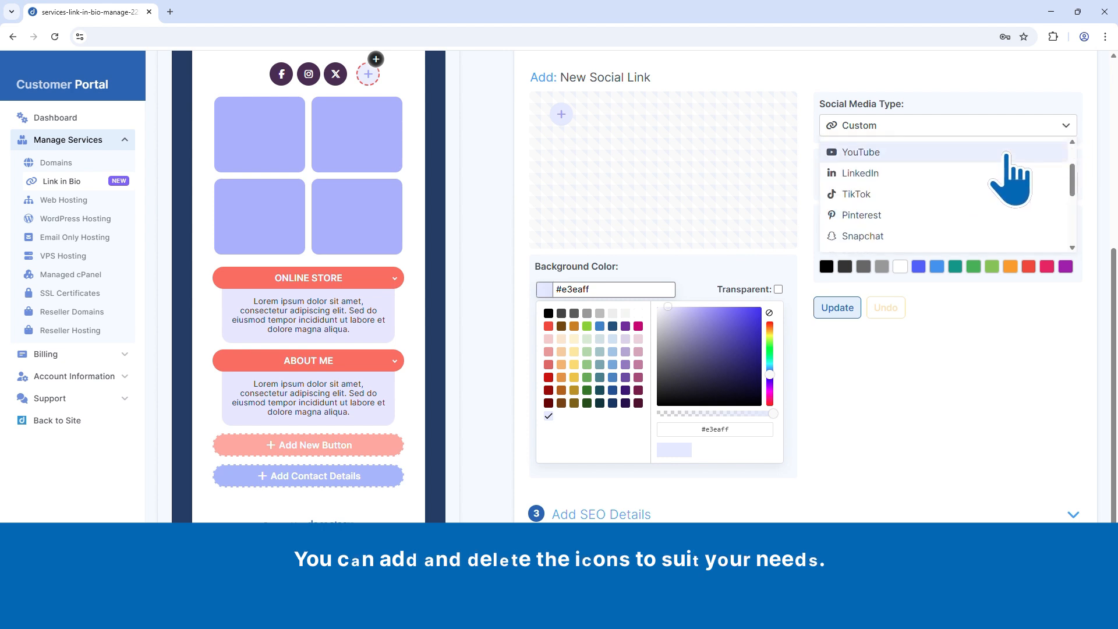
click(969, 342)
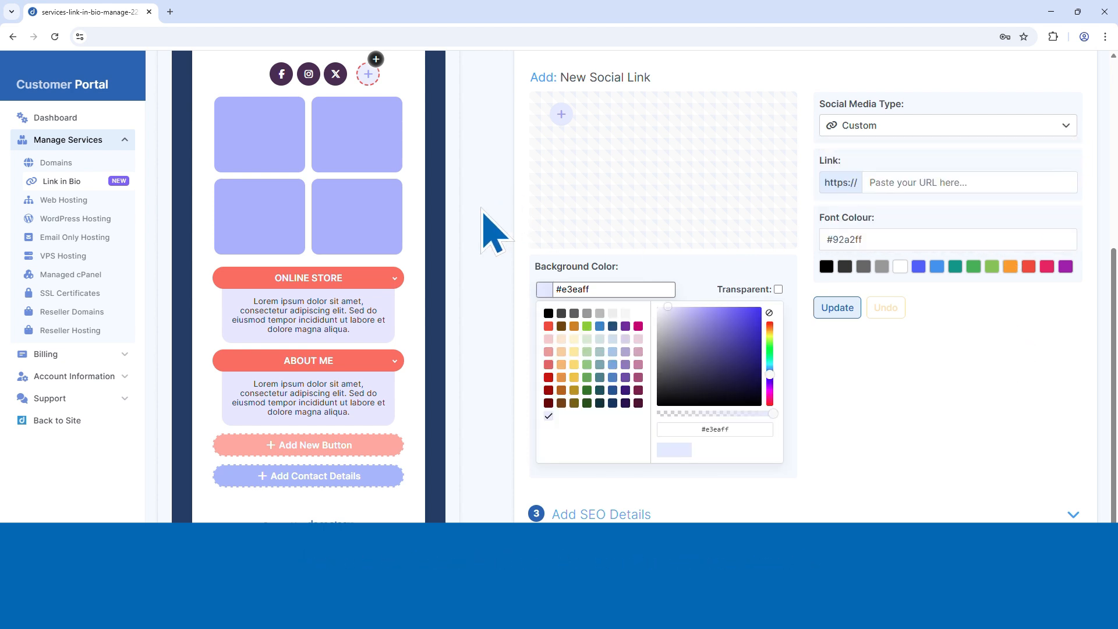
Step: Upload the orange patterned garment photo to the first card image, set its background colour to #482e54, and apply it
click(259, 139)
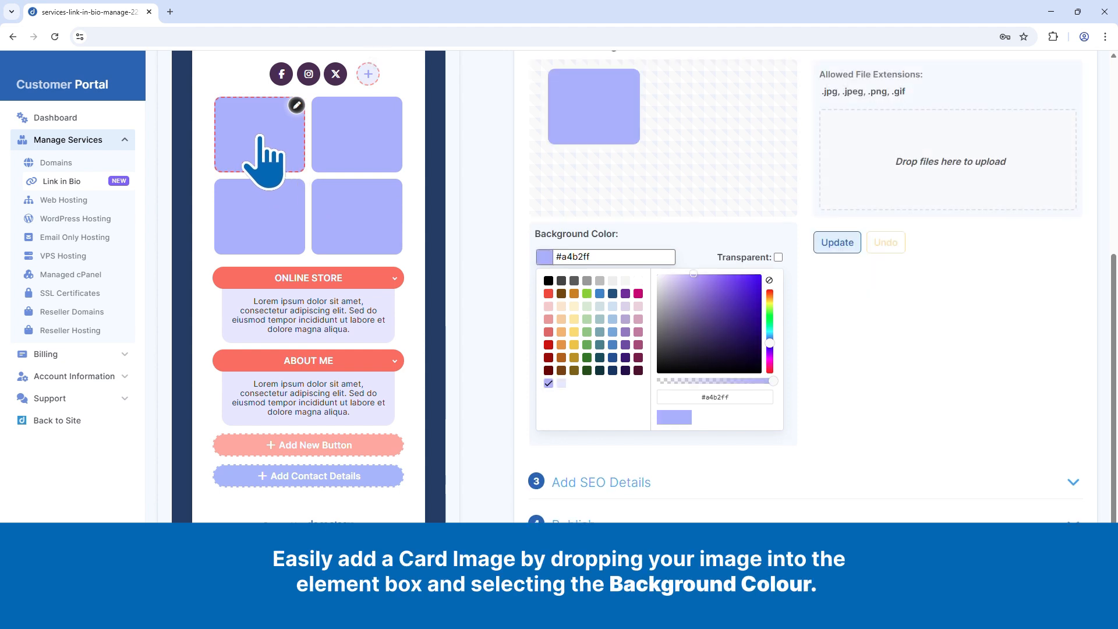
drag(282, 417, 947, 198)
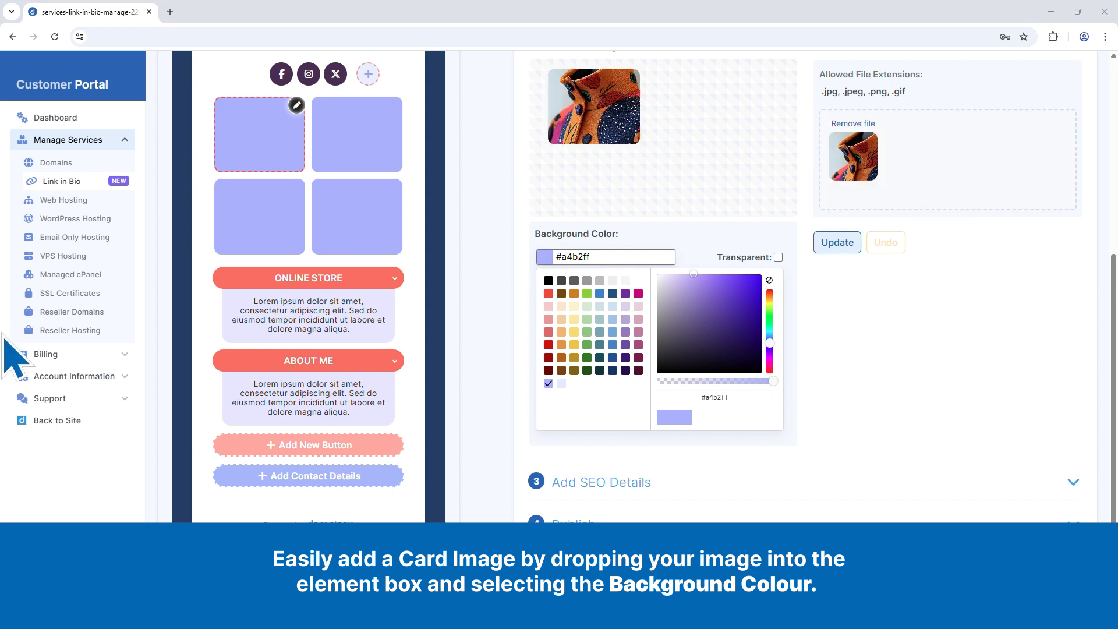
drag(606, 254, 551, 252)
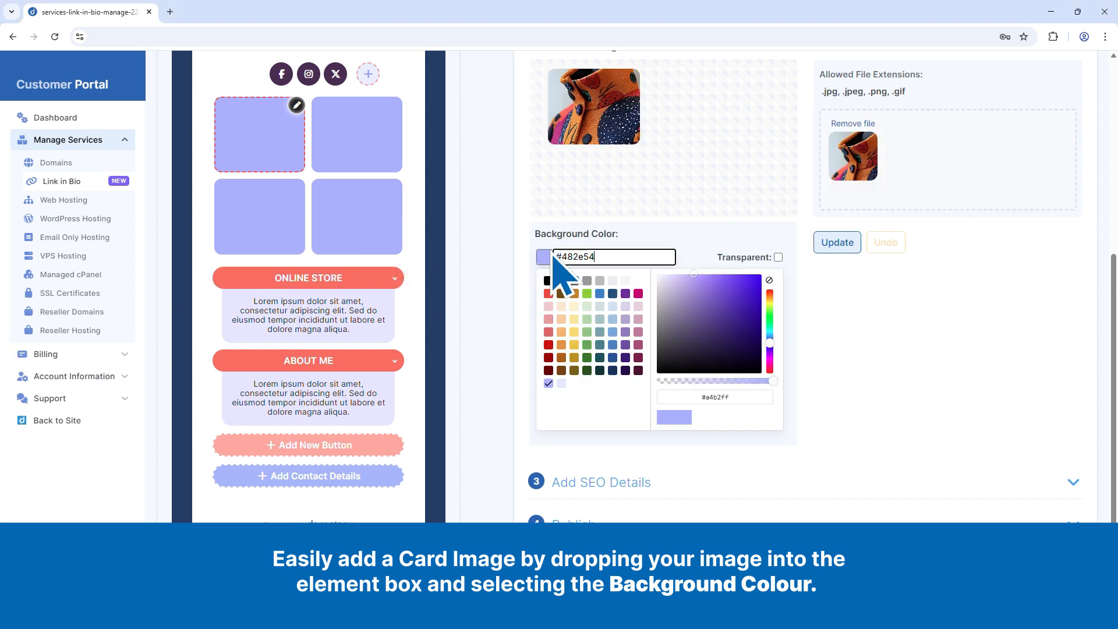
text(#482e54)
click(838, 244)
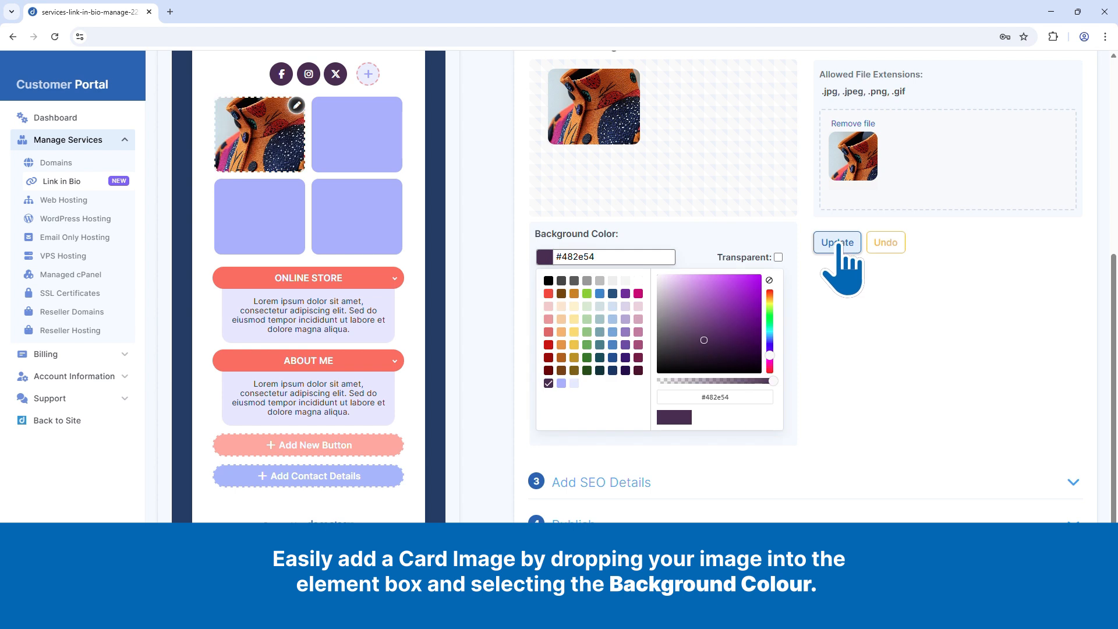
Step: Upload the cream dotted garment photo to the second card image with background colour #482e54, and apply it
click(373, 163)
click(562, 383)
drag(829, 315, 946, 256)
click(839, 242)
Step: Upload the dark garment photo with orange circles to the third card image with background colour #482e54, and apply it
click(261, 223)
click(561, 383)
drag(569, 399, 947, 233)
click(834, 242)
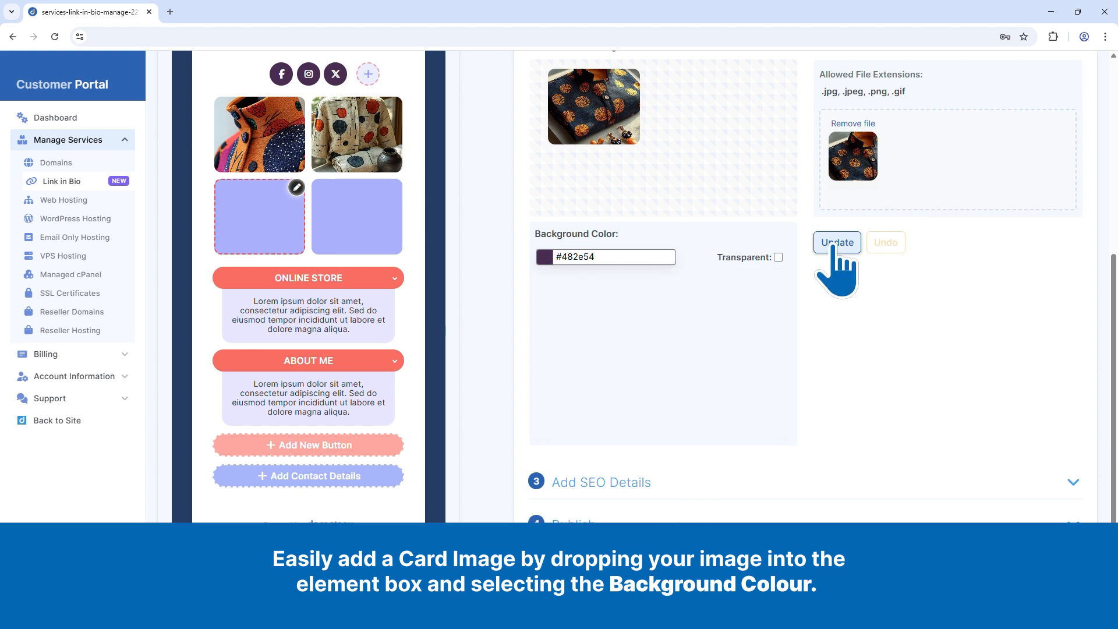
Step: Upload the stacked fabric rolls photo to the fourth card image with background colour #482e54, and apply it
click(357, 214)
drag(9, 306, 948, 198)
click(562, 383)
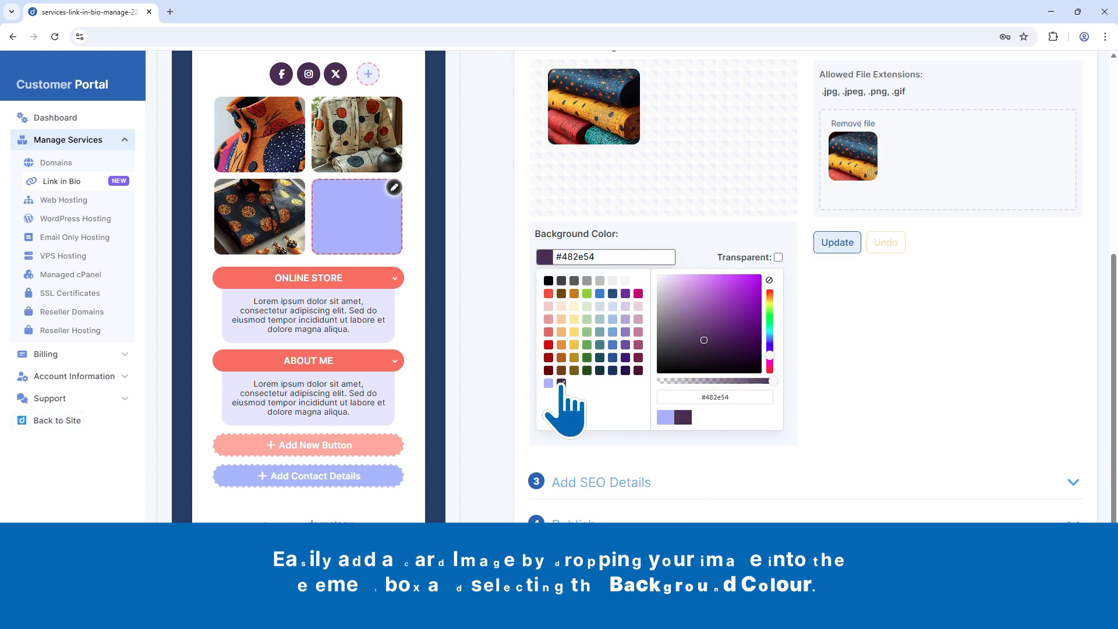
click(839, 243)
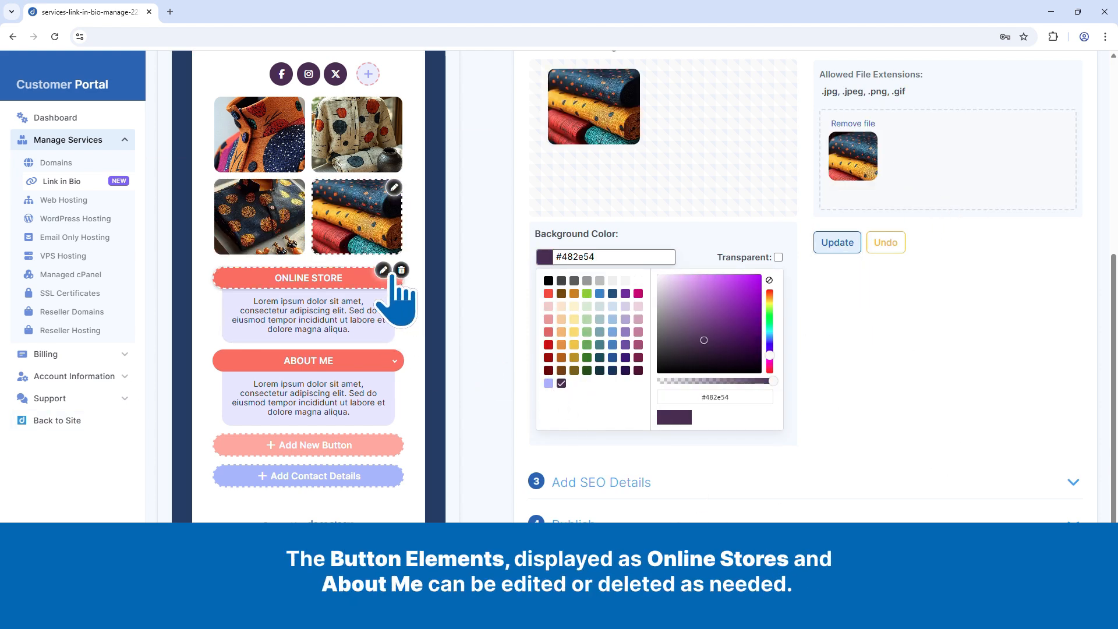
Step: Retitle the Online Store button "About Afro Colour Couture" and replace its dropdown text with the brand's founding story
click(382, 270)
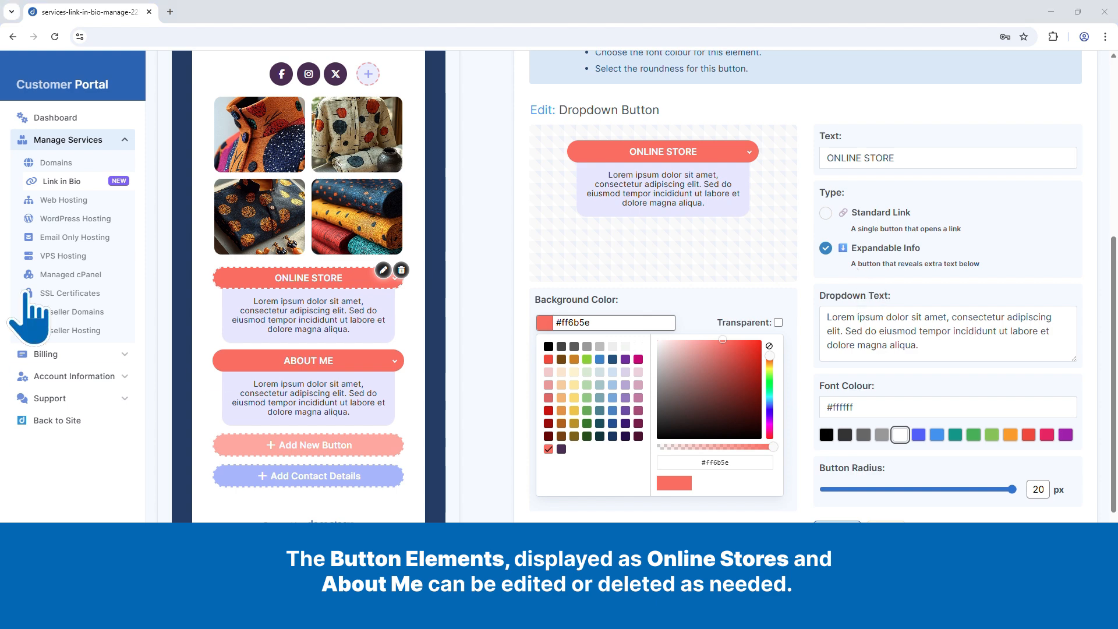
drag(913, 152, 824, 153)
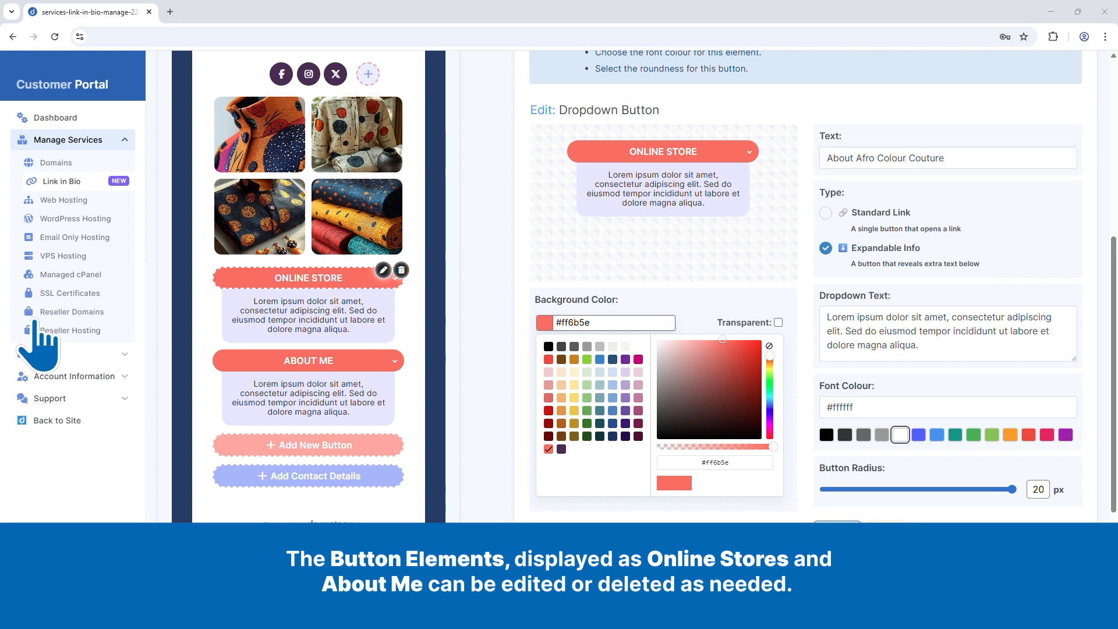
triple_click(927, 338)
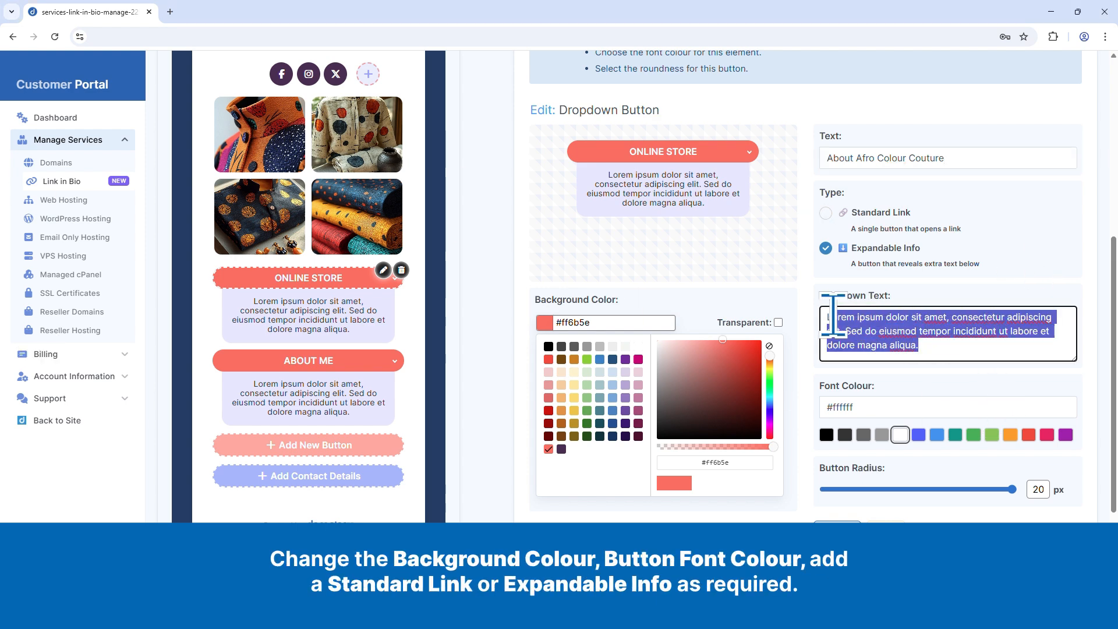
key(ctrl+v)
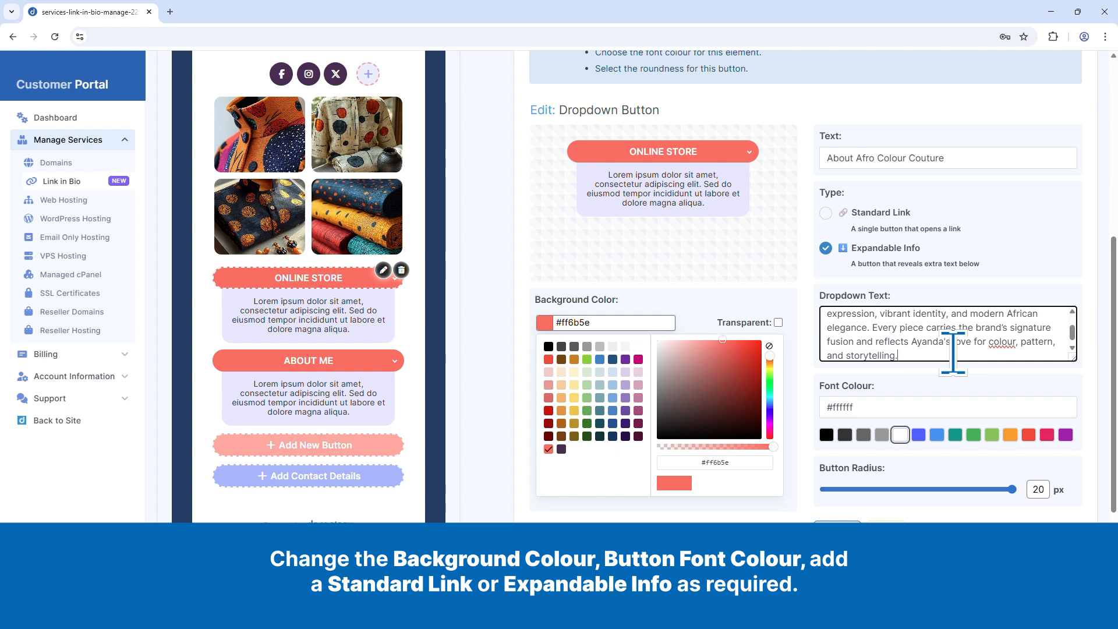
Step: Give the About Afro Colour Couture button a #482e54 background and a white #FFFFFF font, and apply the changes
click(845, 435)
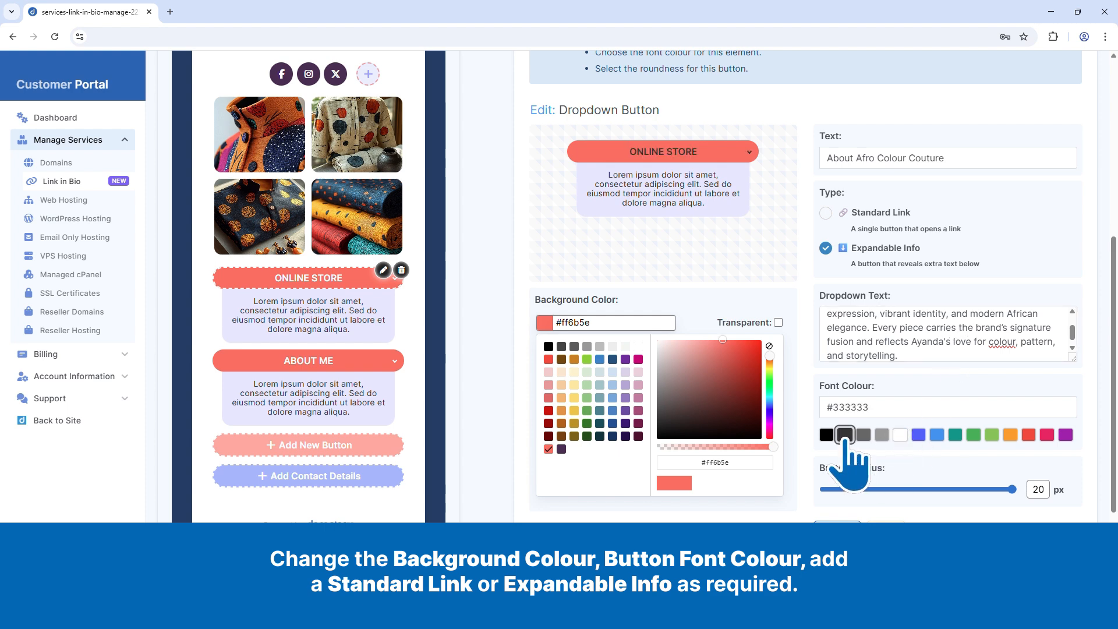
click(562, 449)
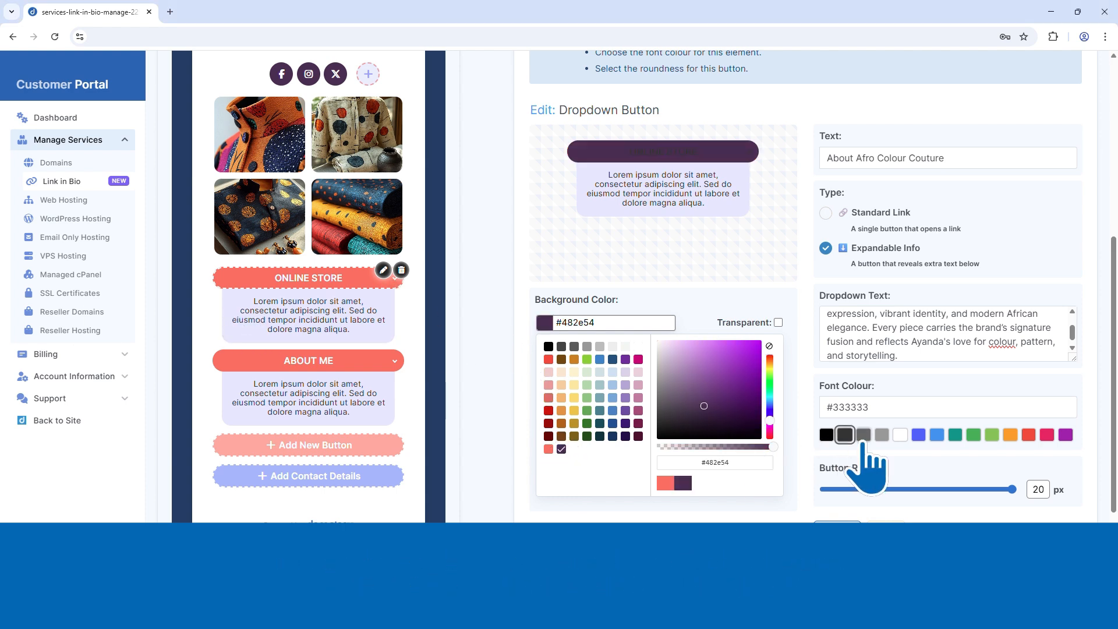
click(901, 437)
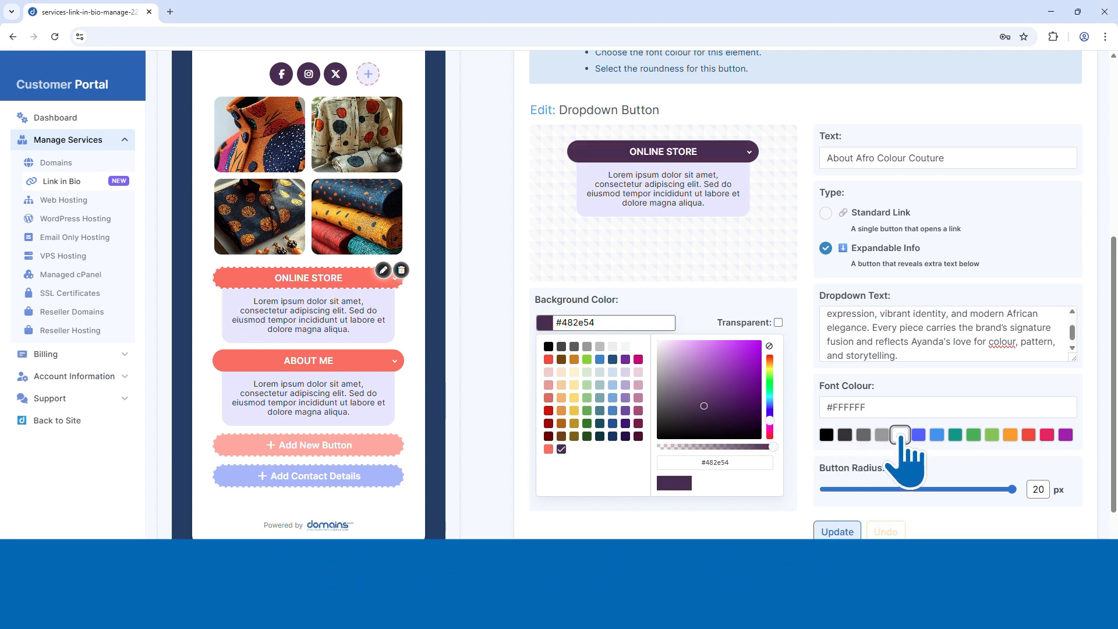
click(837, 533)
Step: Set the background of the About Afro Colour Couture dropdown text to #d9d2e9 and apply it
click(350, 340)
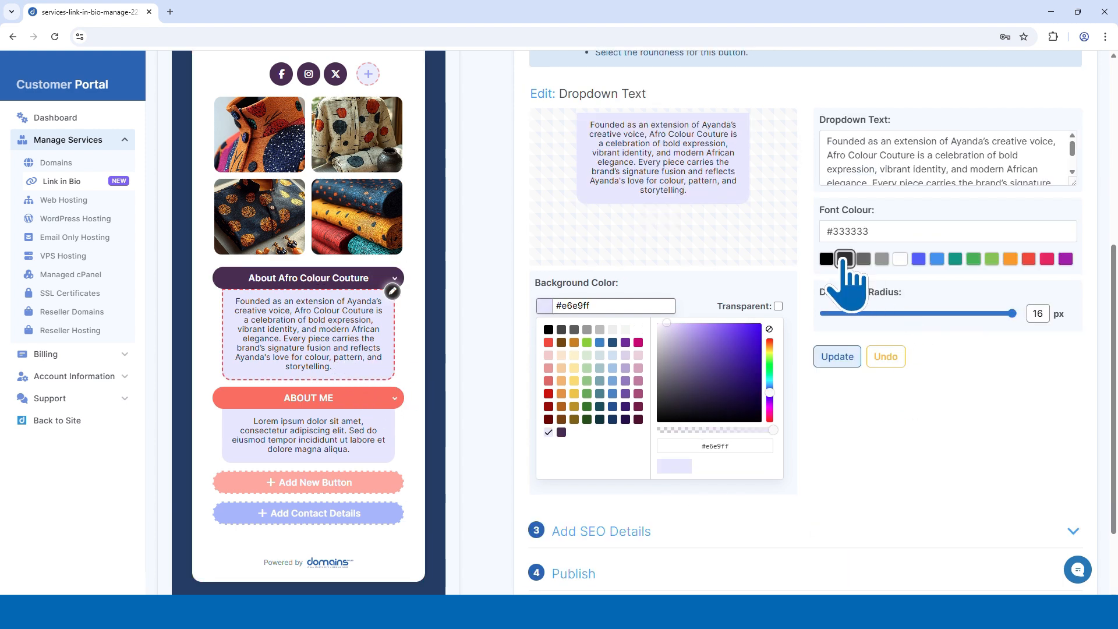
click(626, 355)
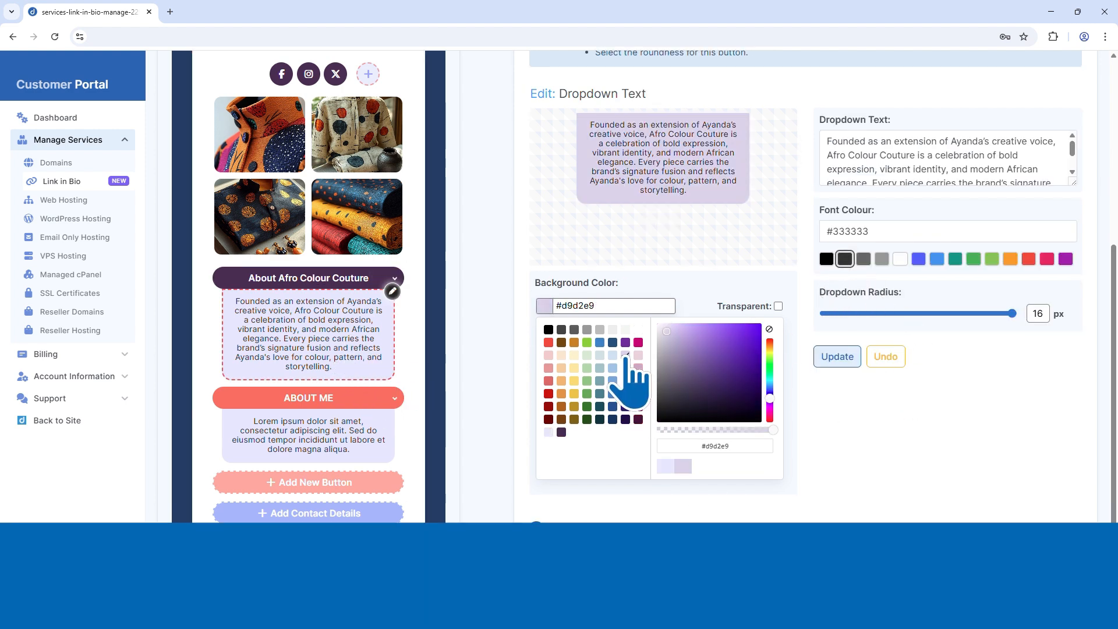
click(836, 357)
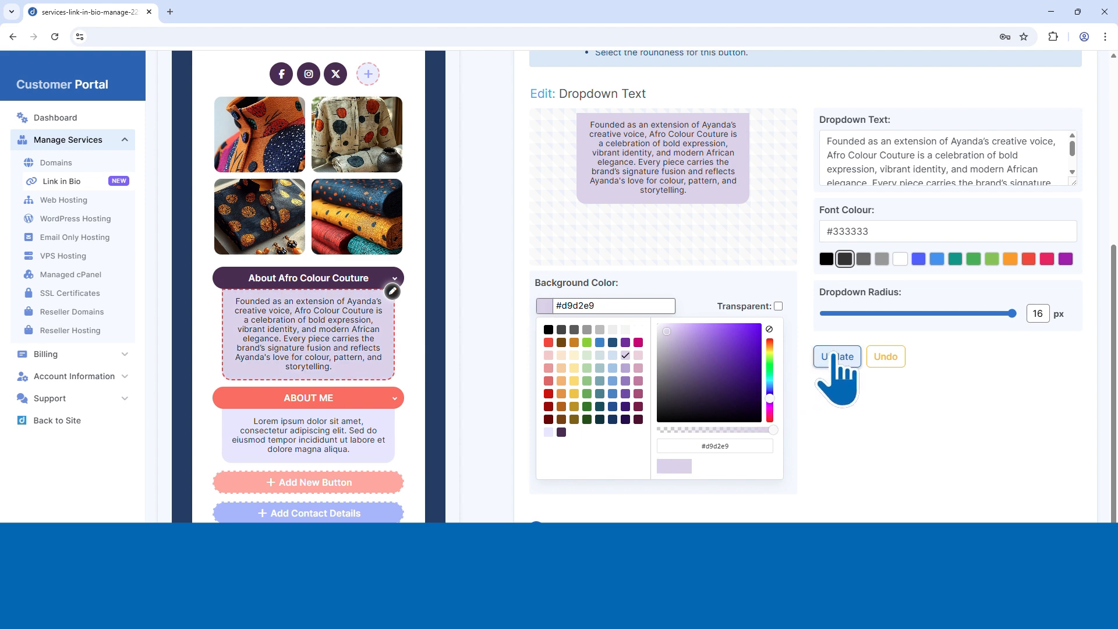
Step: Set the About Me button's background colour to #482e54
click(383, 390)
triple_click(560, 322)
text(#482e54)
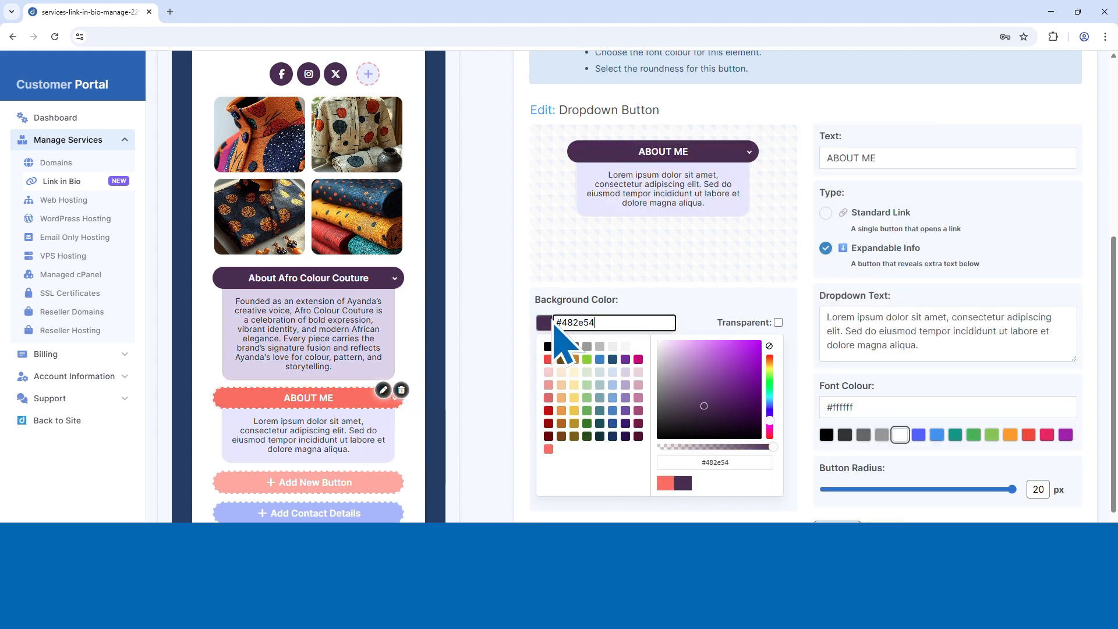
Step: Retitle the About Me button "All About" plus the founder's first name, replace its dropdown text with the founder's bio, and apply
triple_click(825, 158)
triple_click(926, 345)
text(My name is Ayanda. I’m a fashion designer and community-centred creative. My work is deeply rooted in my passion for culture, colour, and expression. As a Black woman in the fashion and creative space, my hope is to unite my love for design with my deep commitment to uplifting the people around me.)
click(837, 531)
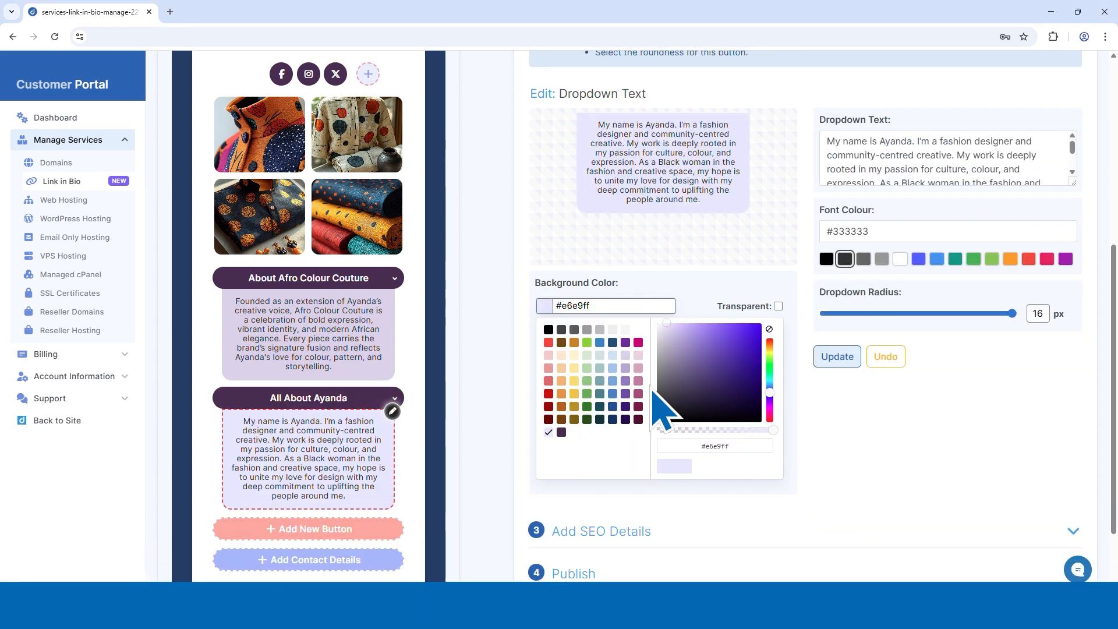
Step: Set the background of the founder bio's dropdown text to #d9d2e9 and apply it
click(625, 372)
click(838, 375)
scroll(482, 408, down, 1)
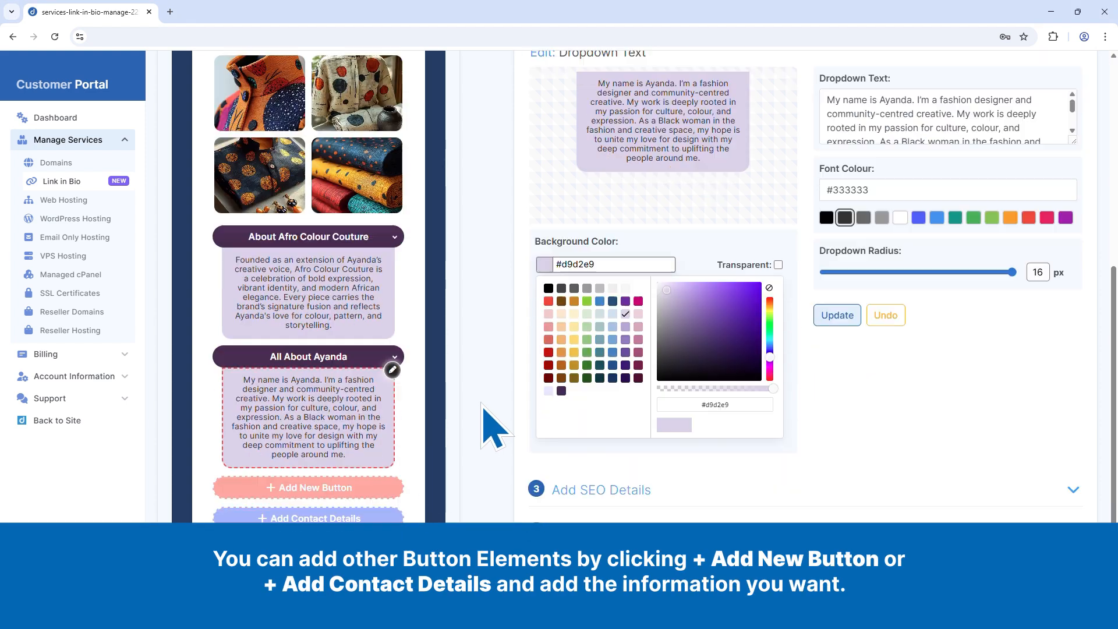
click(351, 473)
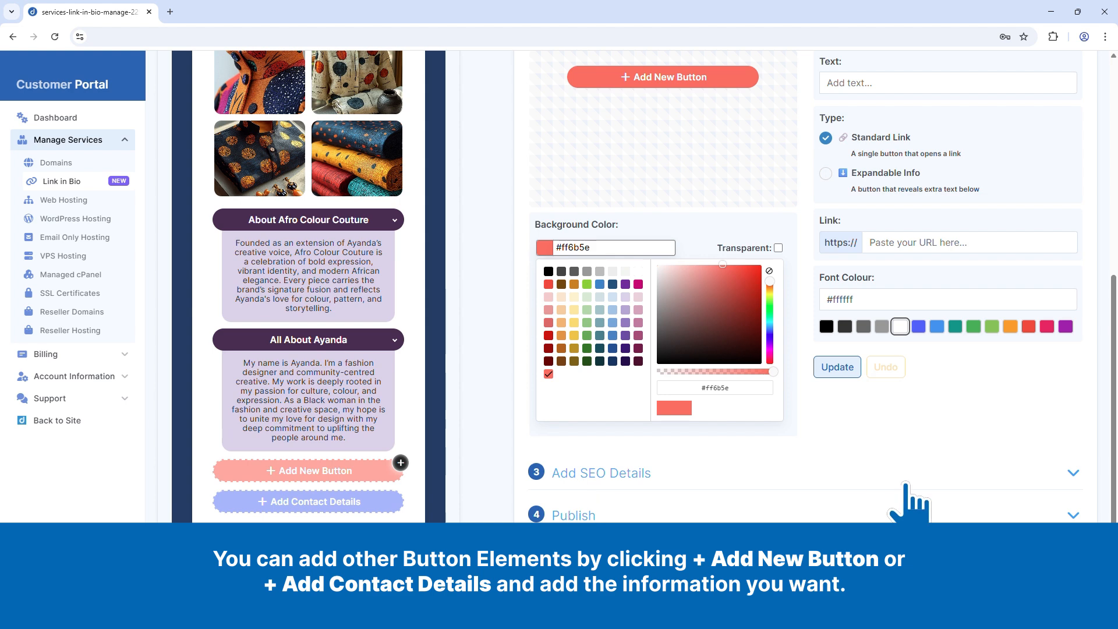
scroll(906, 486, up, 1)
click(974, 299)
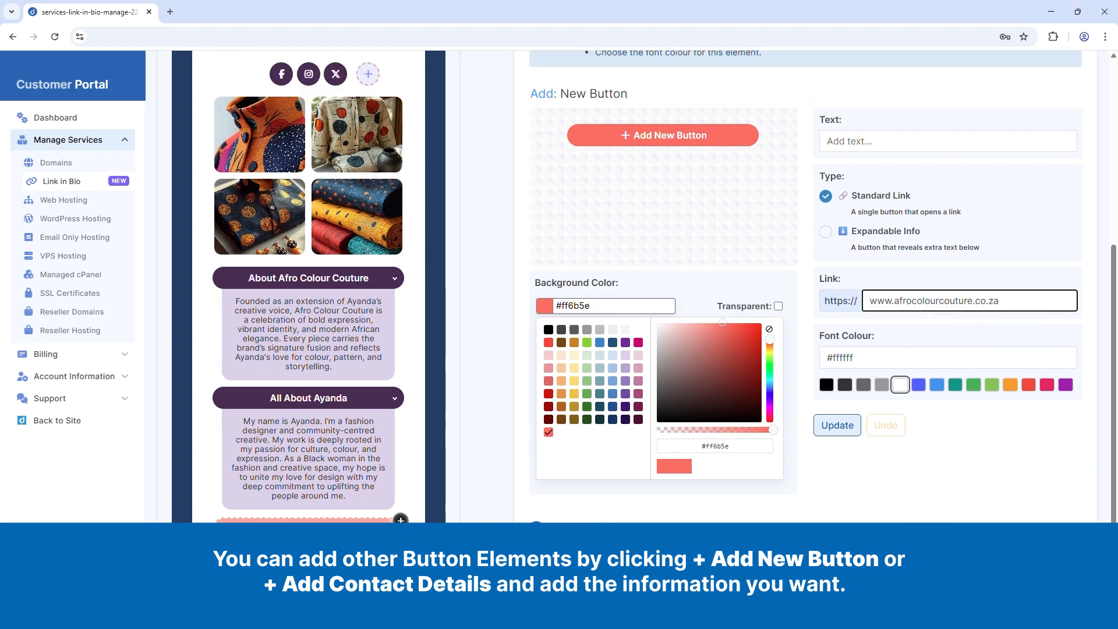
click(862, 141)
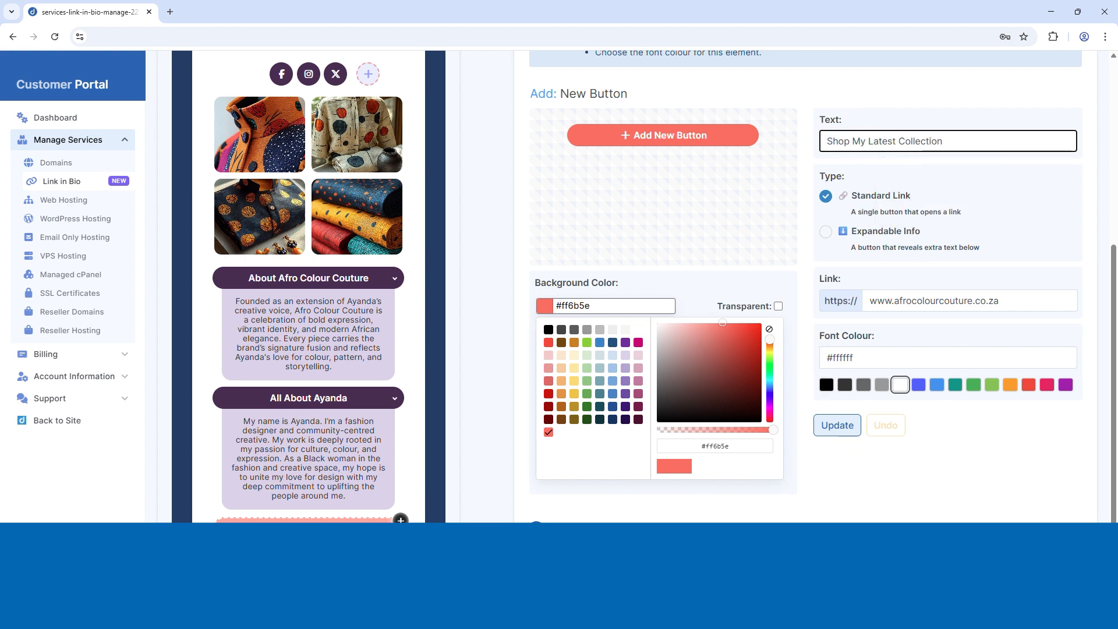
Step: Set the new shop button's background colour to #bf4185 and add it to the page
click(608, 306)
key(ctrl+a)
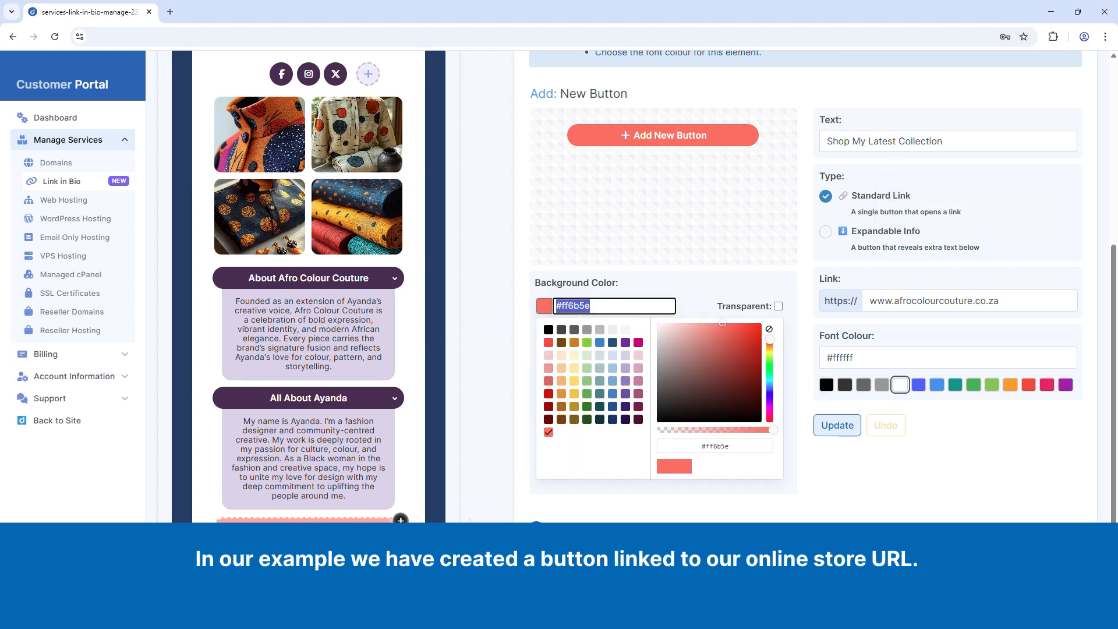
text(#bf4185)
click(837, 425)
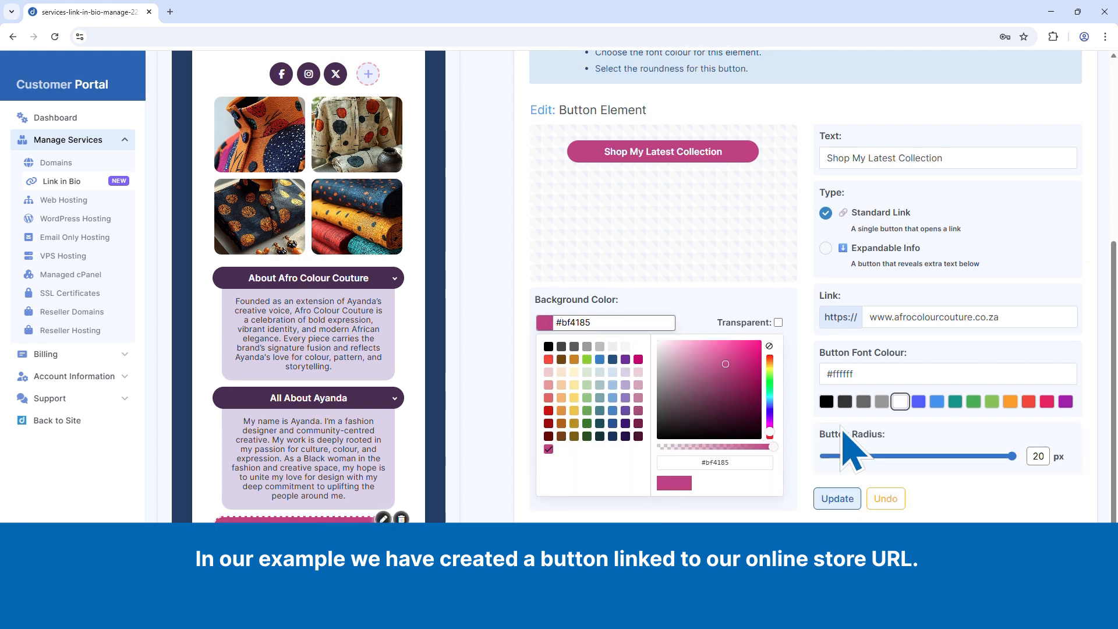
Step: In the SEO details, set the SEO title to the brand and founder name followed by "| Bold African Fashion & Modern Couture Design"
scroll(412, 444, down, 2)
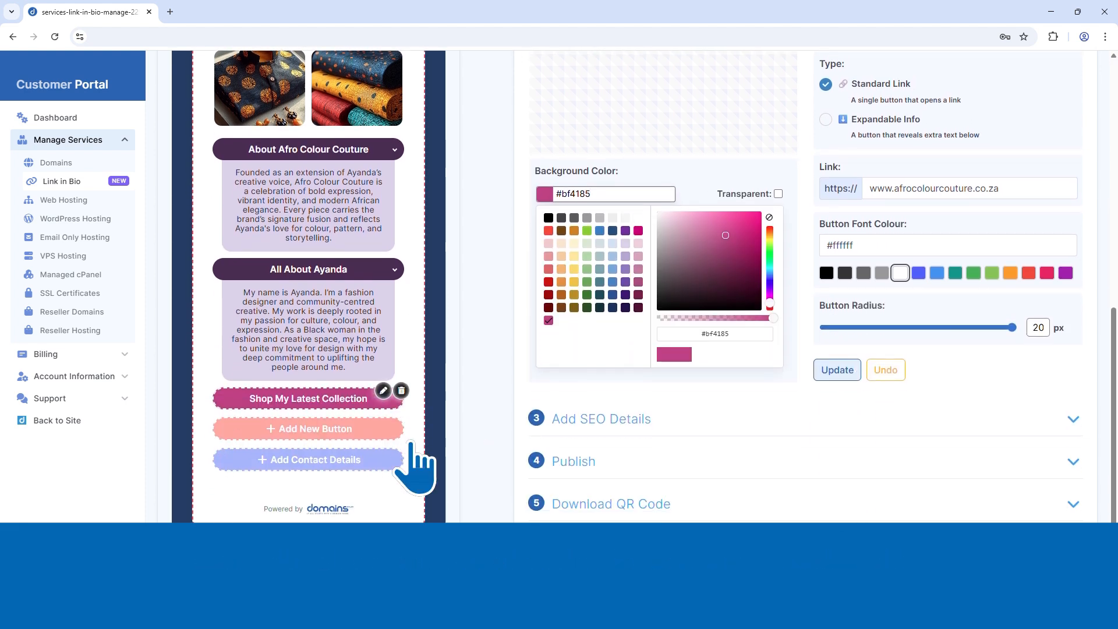
scroll(417, 320, up, 2)
scroll(417, 319, down, 2)
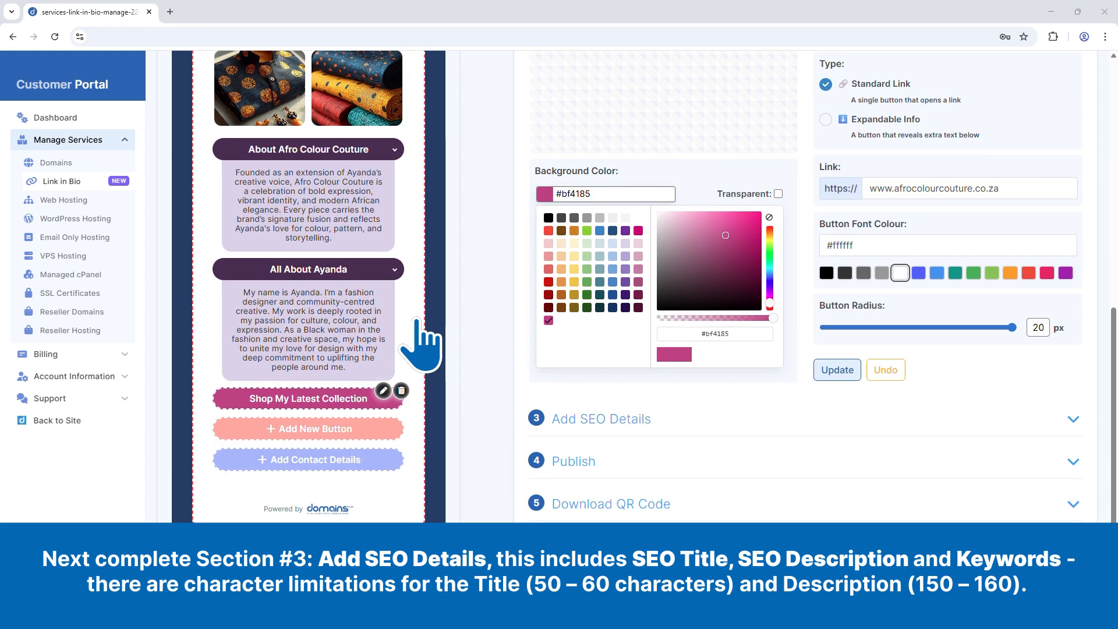
scroll(419, 344, up, 1)
scroll(417, 319, down, 1)
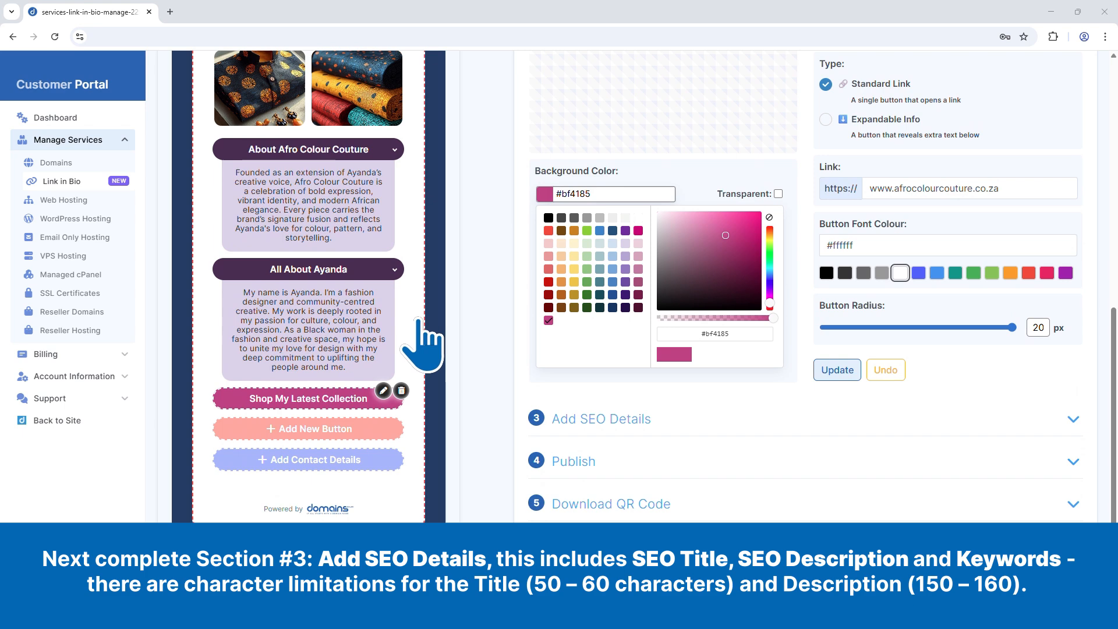
click(603, 420)
click(590, 153)
text(Afro Colour Couture by Ayanda | Bold African Fashion & Modern Couture Design)
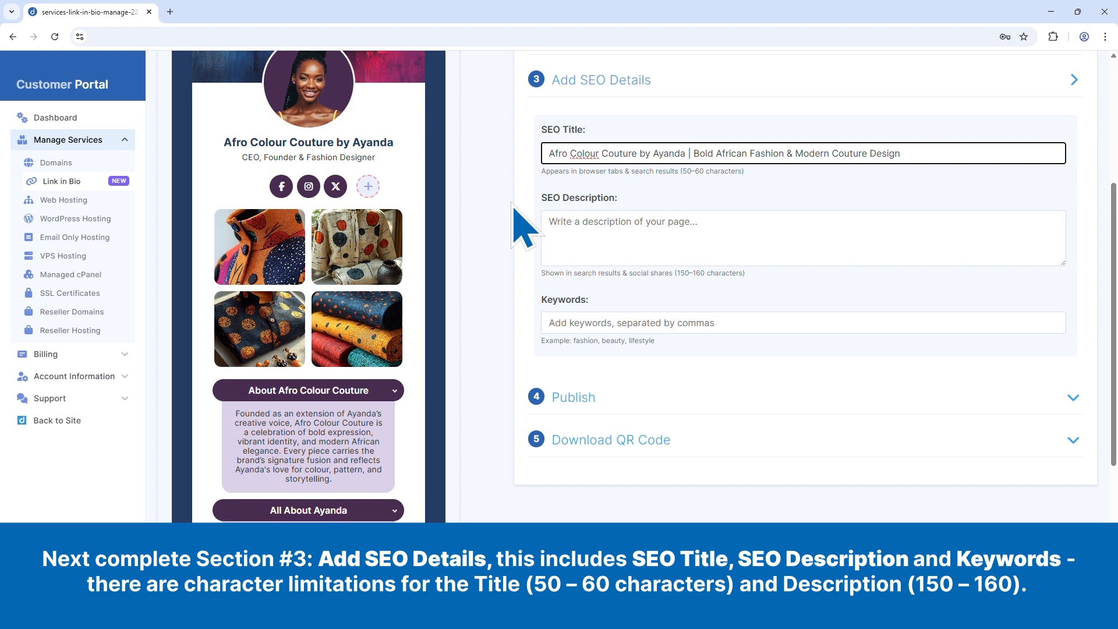
Step: Fill in the SEO description with the prepared text about the vibrant fashion brand's bold colours, modern African design and couture pieces
key(alt+Tab)
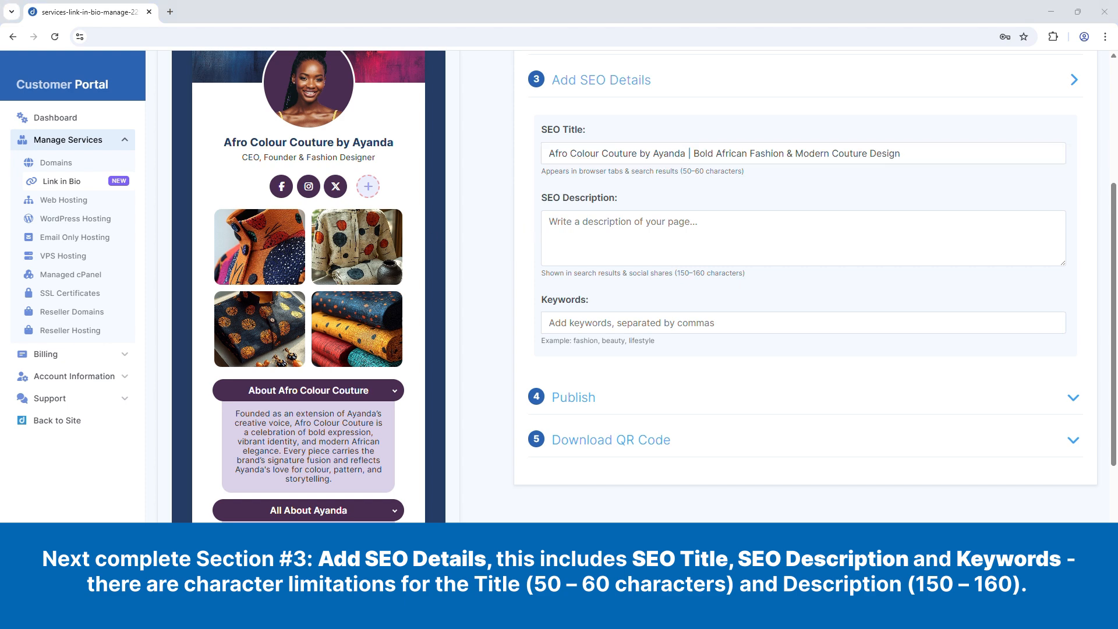
click(583, 228)
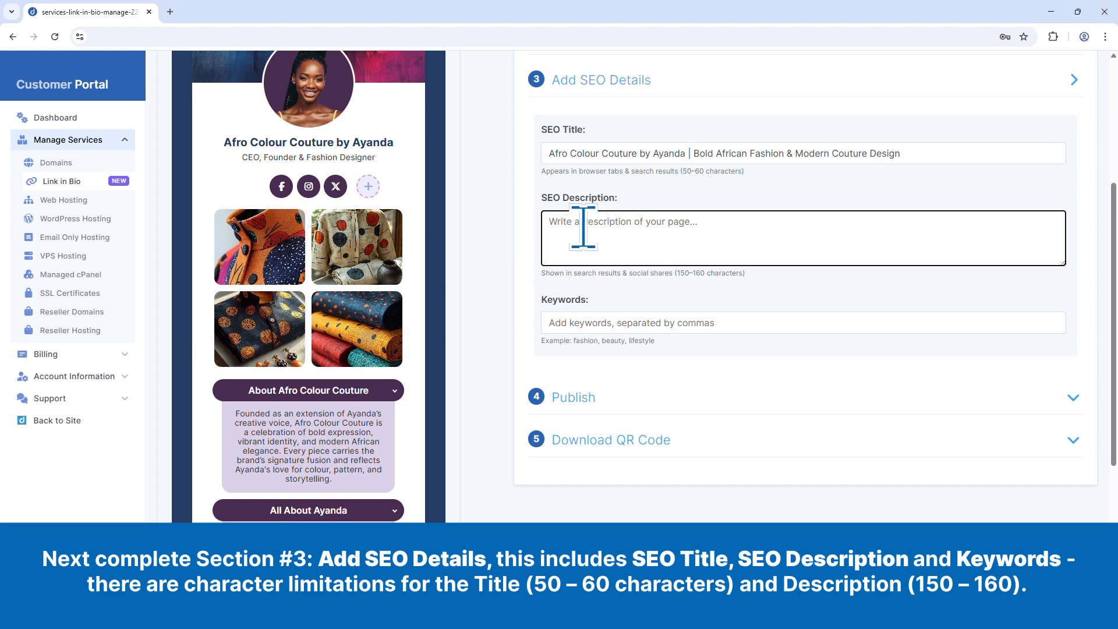
text(Discover Afro Colour Couture by Ayanda — a vibrant fashion brand celebrating bold colours, modern African design, and beautifully crafted couture pieces. Explore unique garments and accessories inspired by culture, creativity, and contemporary style.)
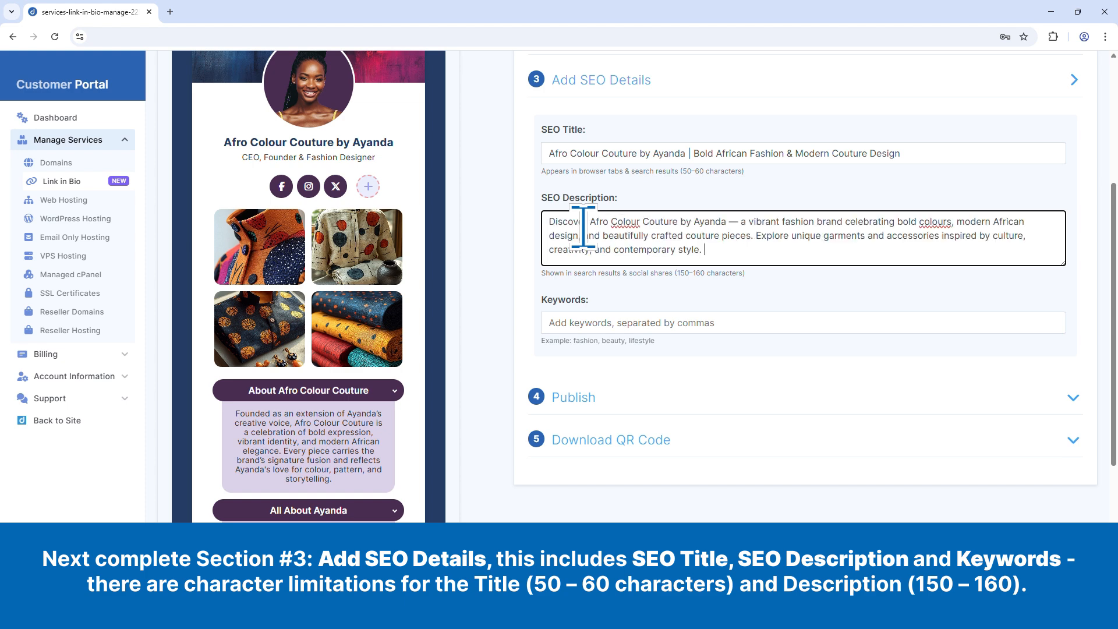
Step: Fill in the prepared SEO keywords, ending with "African accessories, contemporary African style, vibrant fashion brand.", and remove the trailing space
key(alt+Tab)
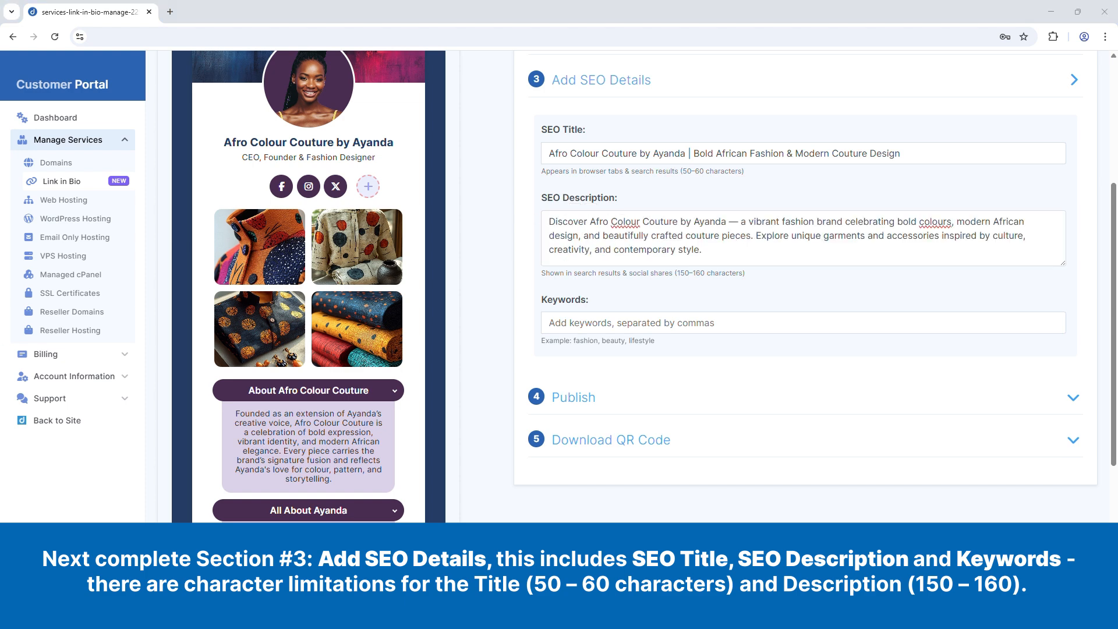
click(610, 323)
key(ctrl+v)
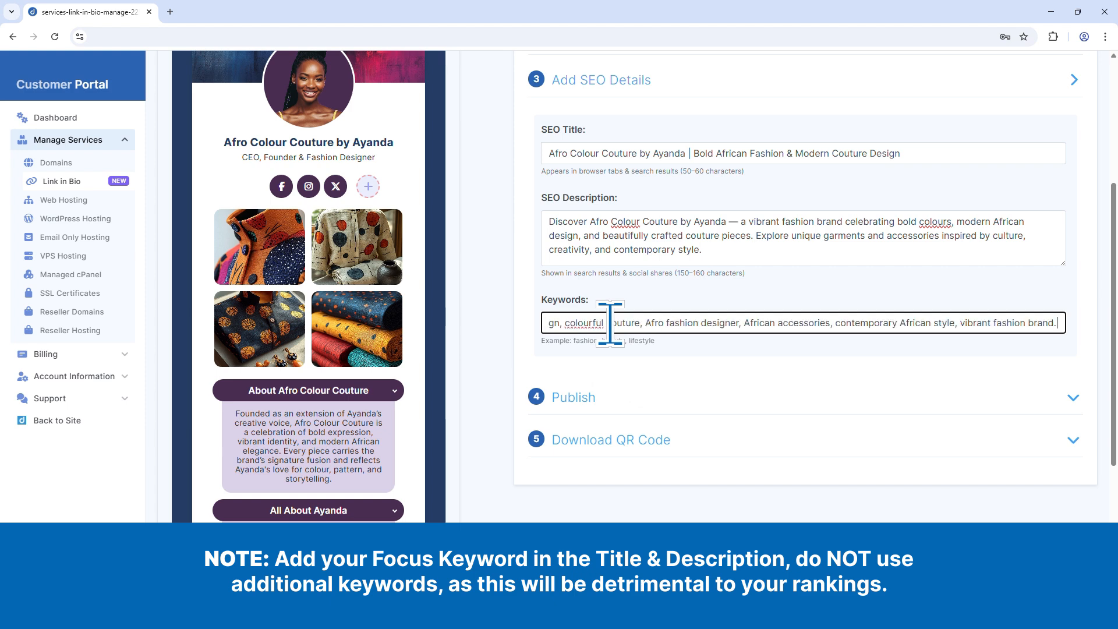
key(BackSpace)
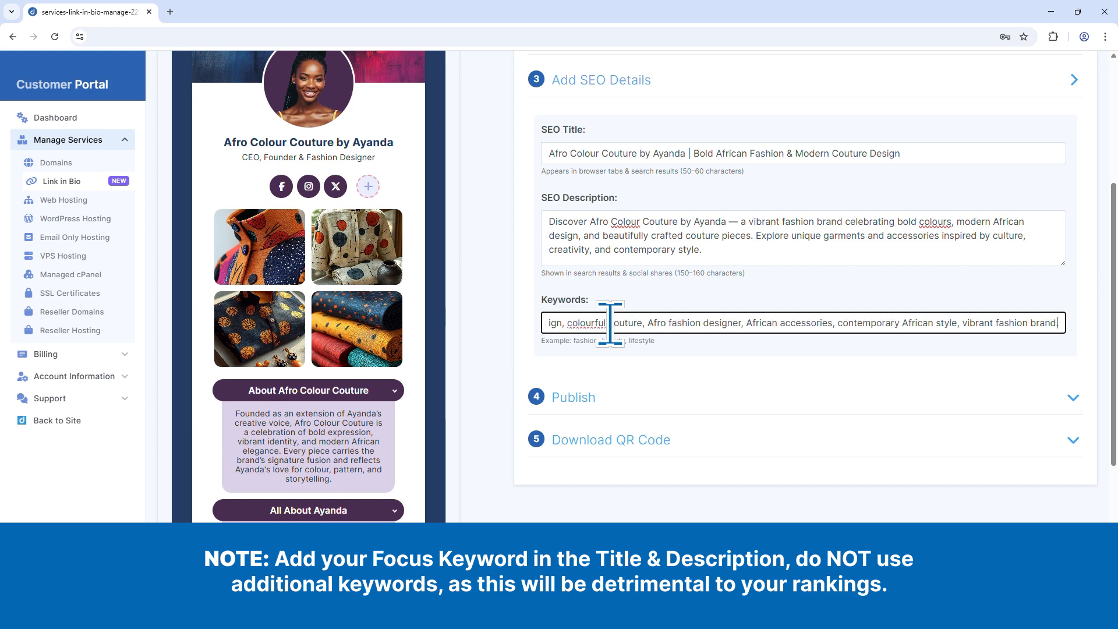
Step: Publish the Link in Bio page to afrocolourcouture.co.za and confirm the publication
click(574, 397)
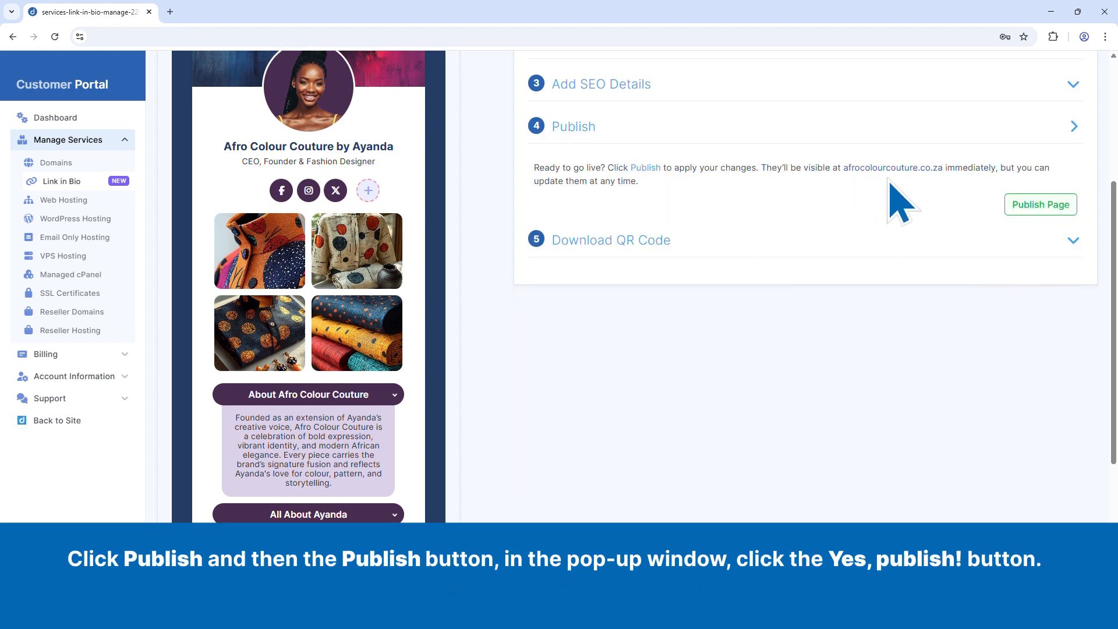
click(1045, 207)
click(533, 392)
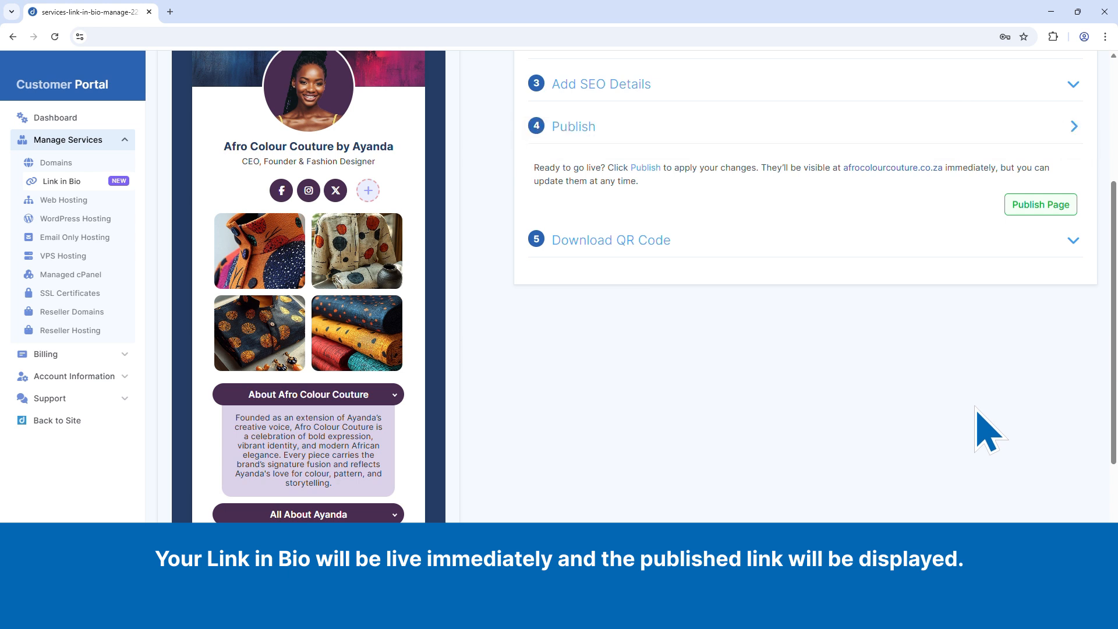
Step: Open the live page at afrocolourcouture.co.za and review it with the brand and founder dropdowns expanded
click(873, 169)
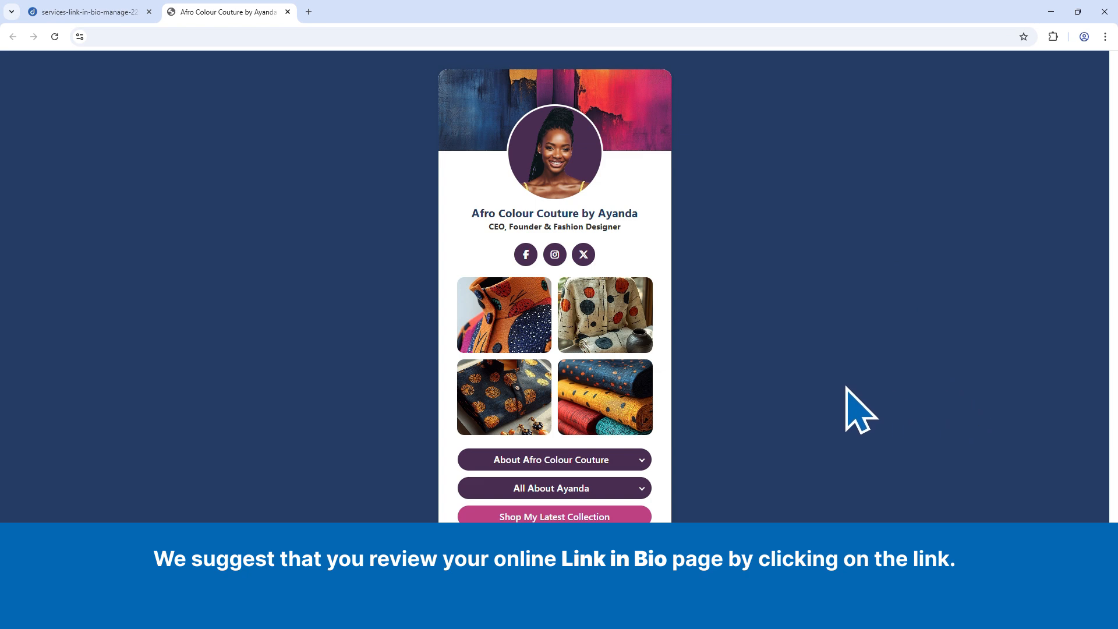
click(530, 459)
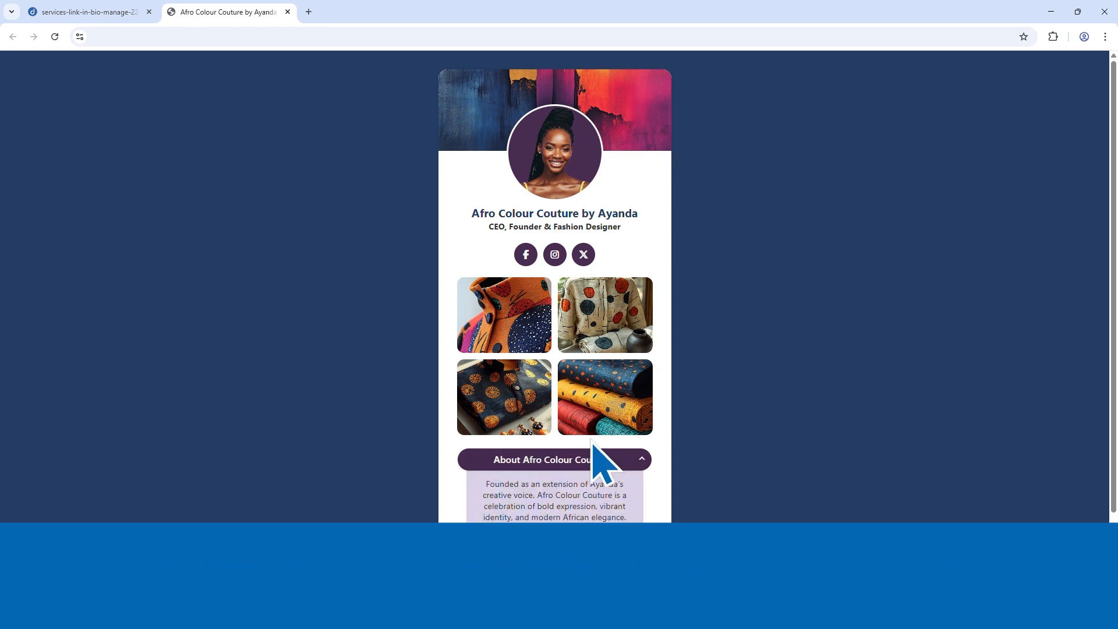
scroll(827, 414, down, 2)
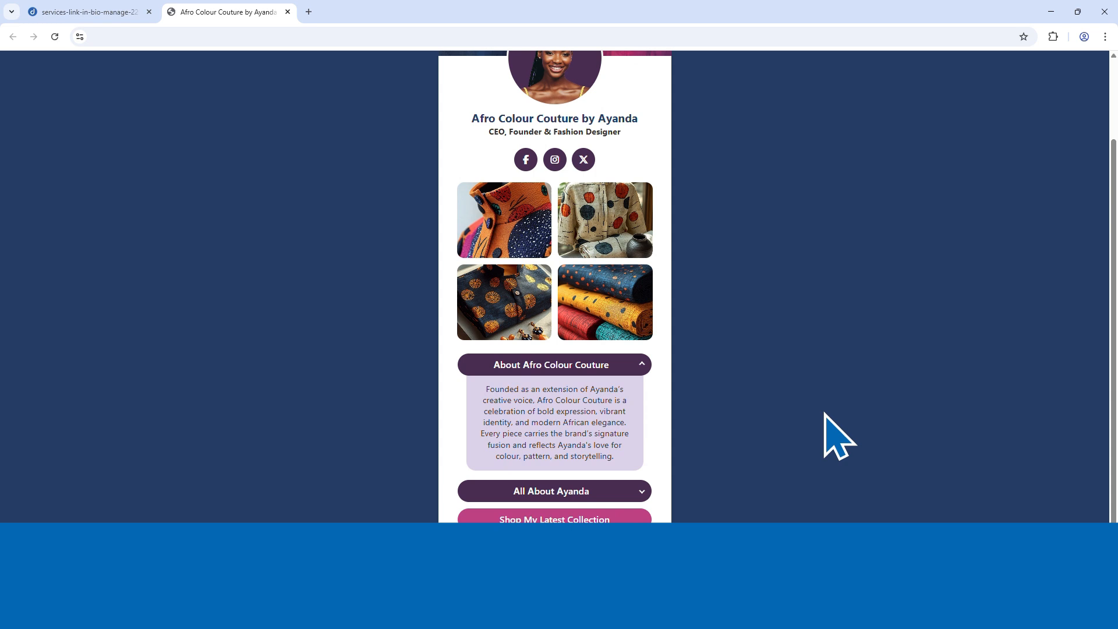
click(606, 492)
scroll(920, 400, down, 1)
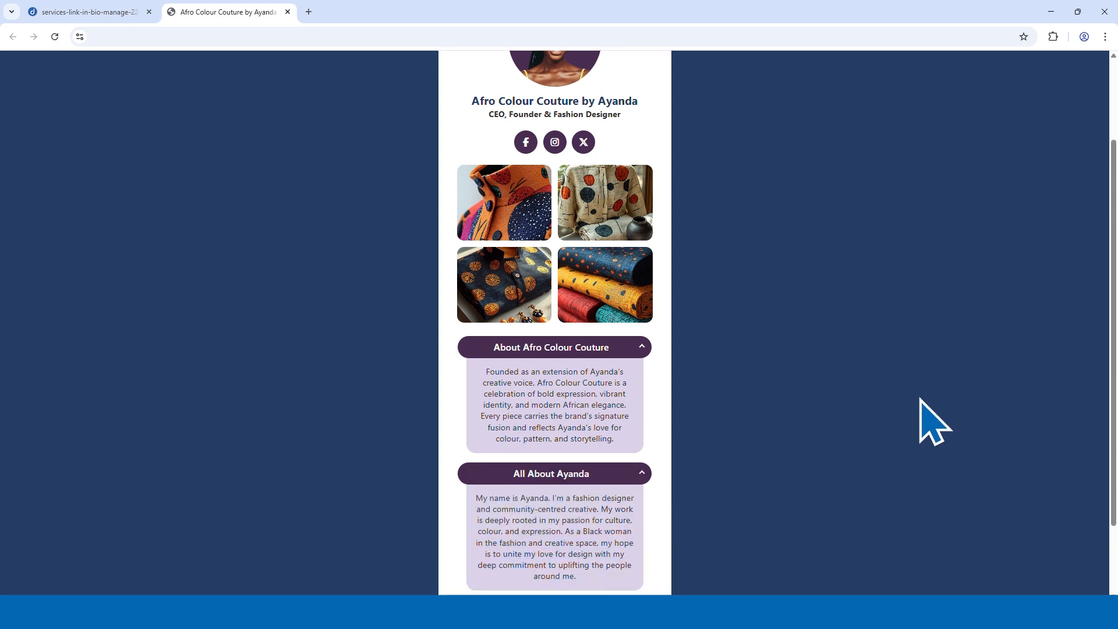
scroll(921, 401, down, 2)
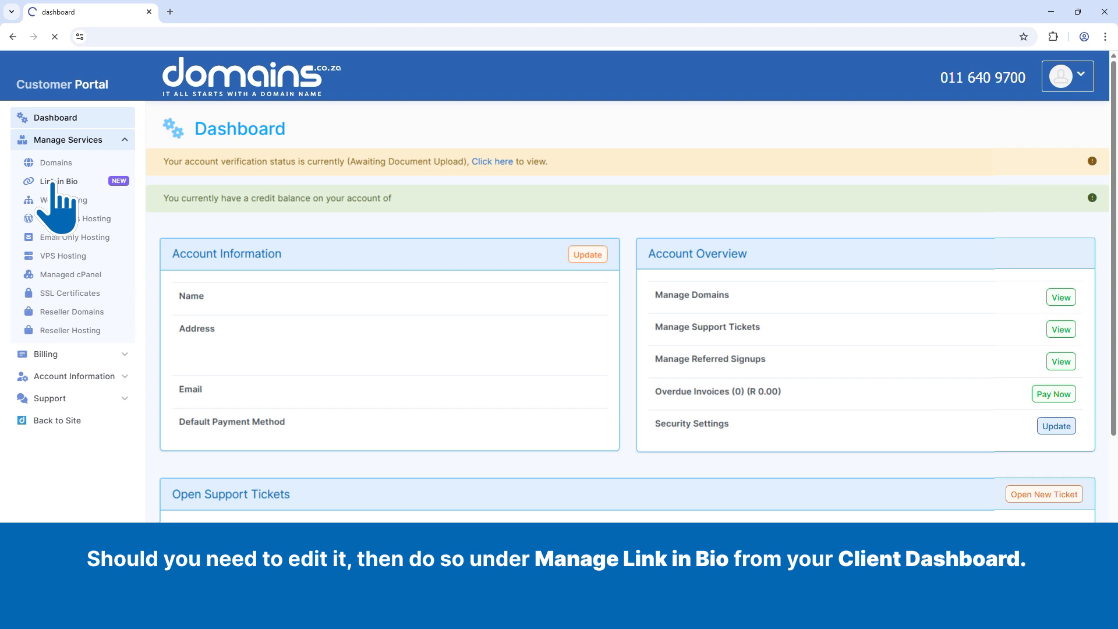
Step: Open the page builder for afrocolourcouture.co.za from the Link in Bio services
click(52, 182)
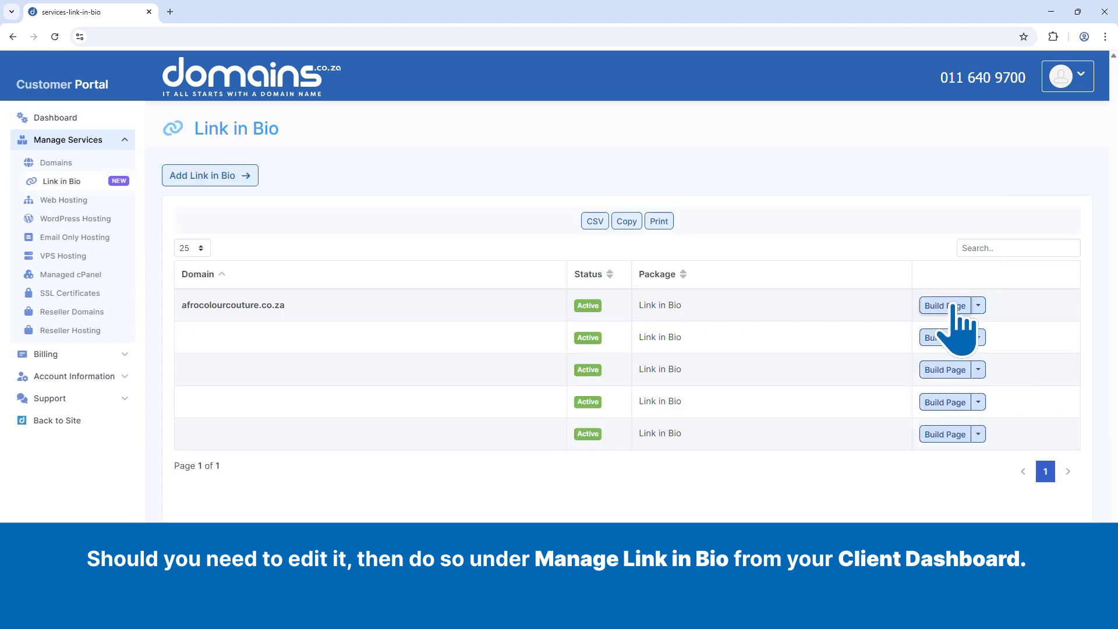
click(952, 306)
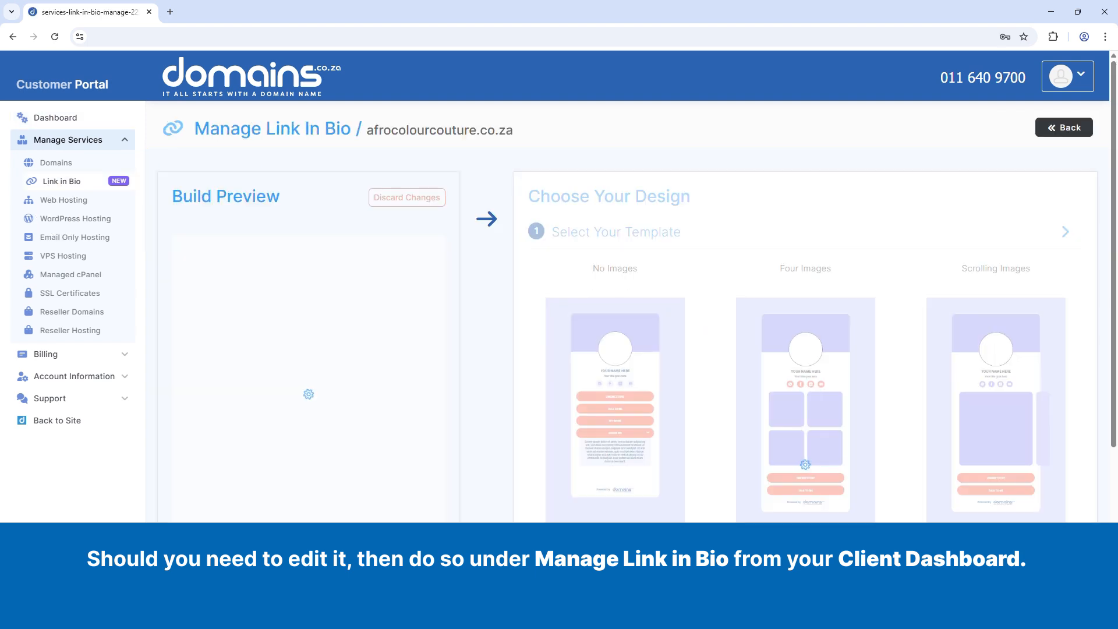
scroll(842, 492, down, 4)
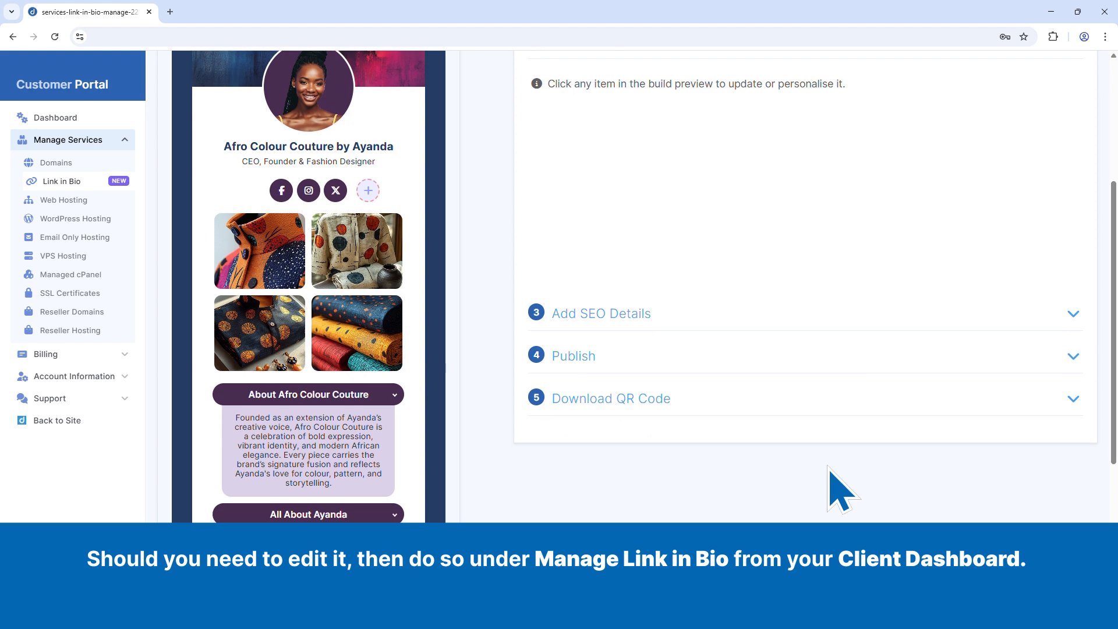
Step: Replace the "About Afro Colour Couture" dropdown text with the version ending in "pattern, storytelling and style." and update the preview
click(294, 457)
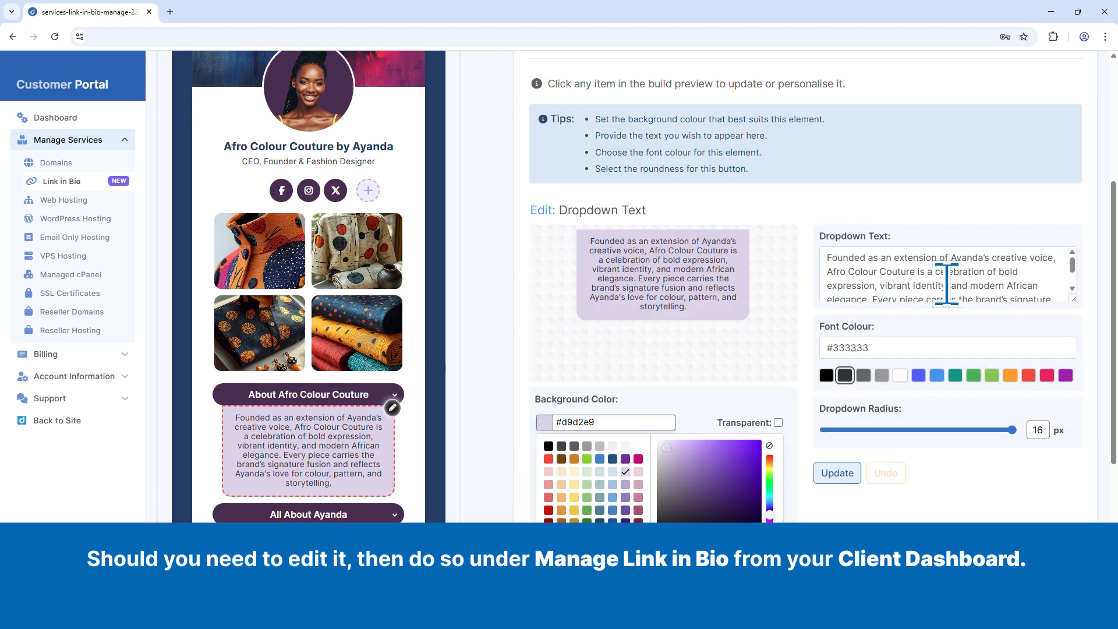
click(919, 270)
scroll(919, 270, down, 2)
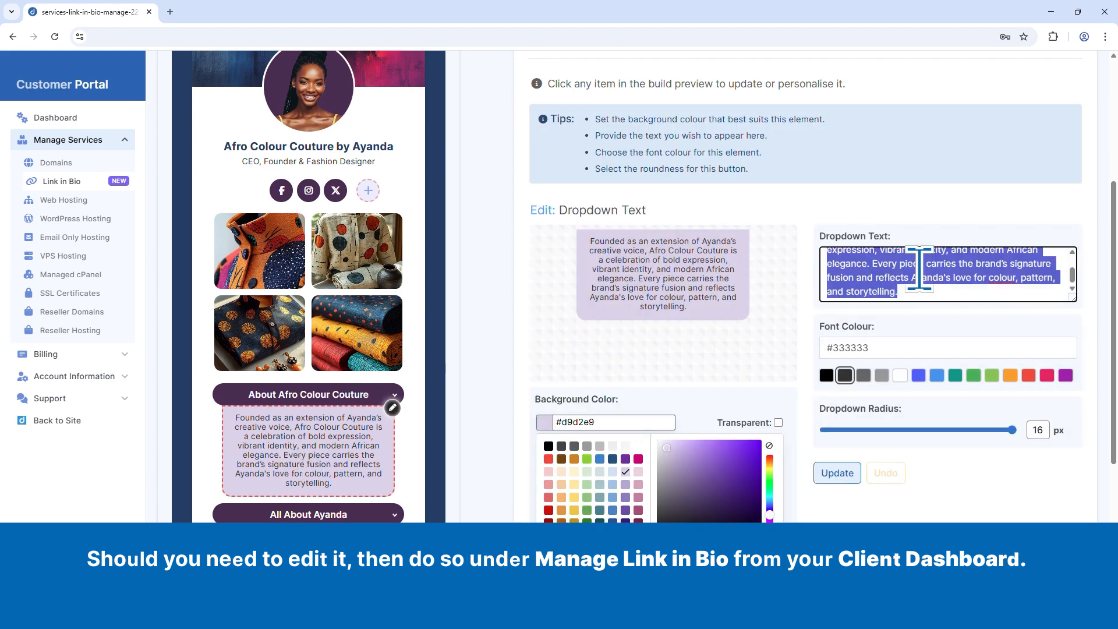
key(ctrl+a)
key(BackSpace)
key(ctrl+v)
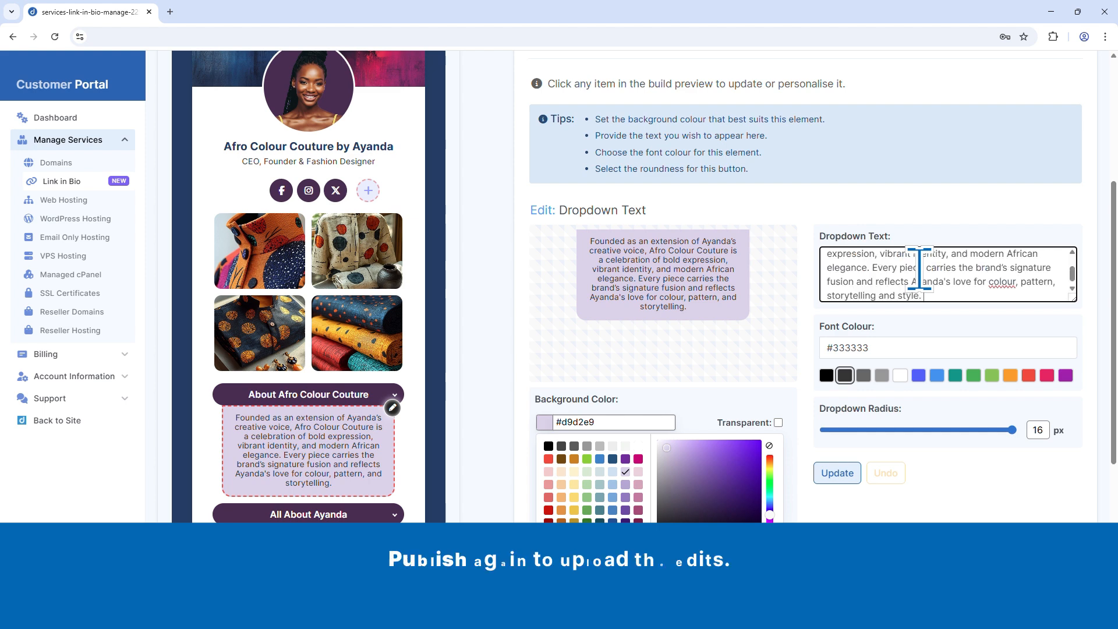
click(838, 473)
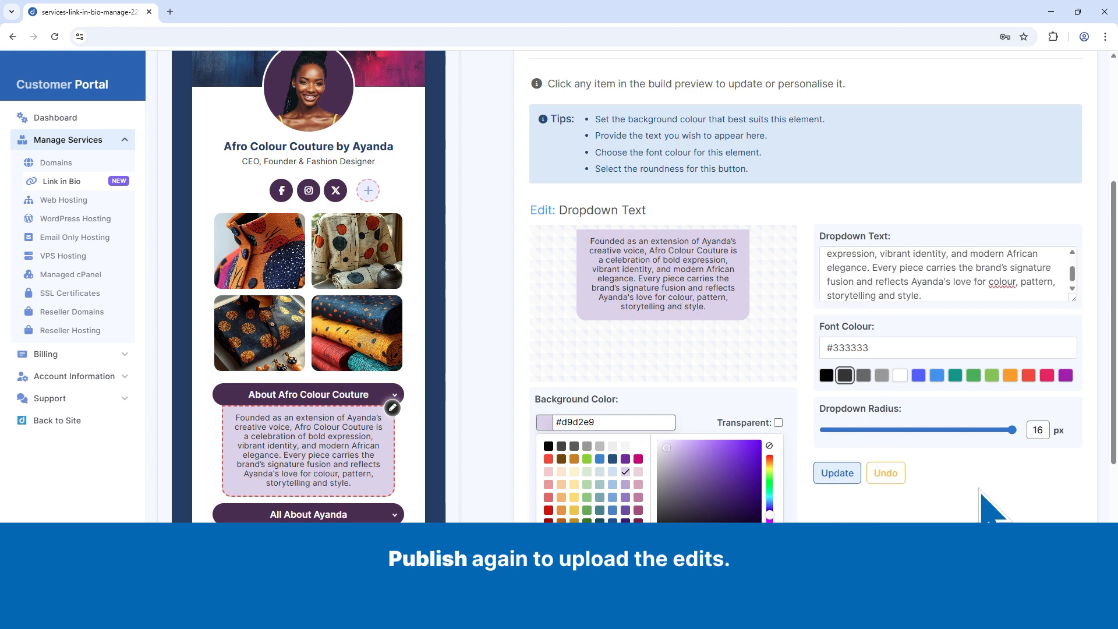
Step: Publish the edited page again, confirm the publication, and open its live link afrocolourcouture.co.za
scroll(986, 511, down, 4)
click(575, 448)
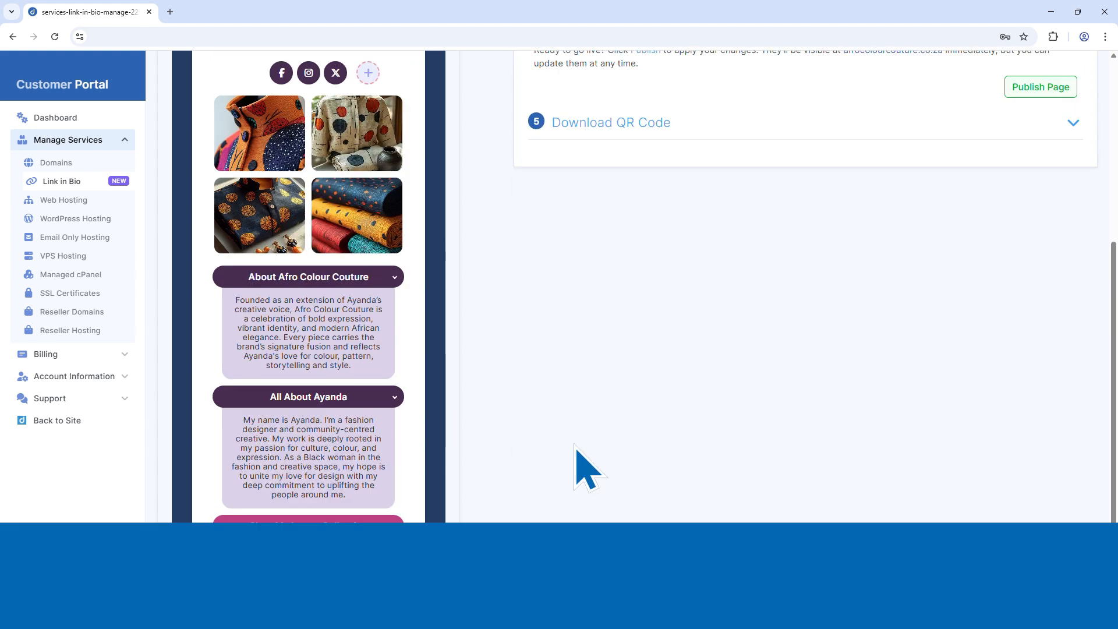
click(1041, 159)
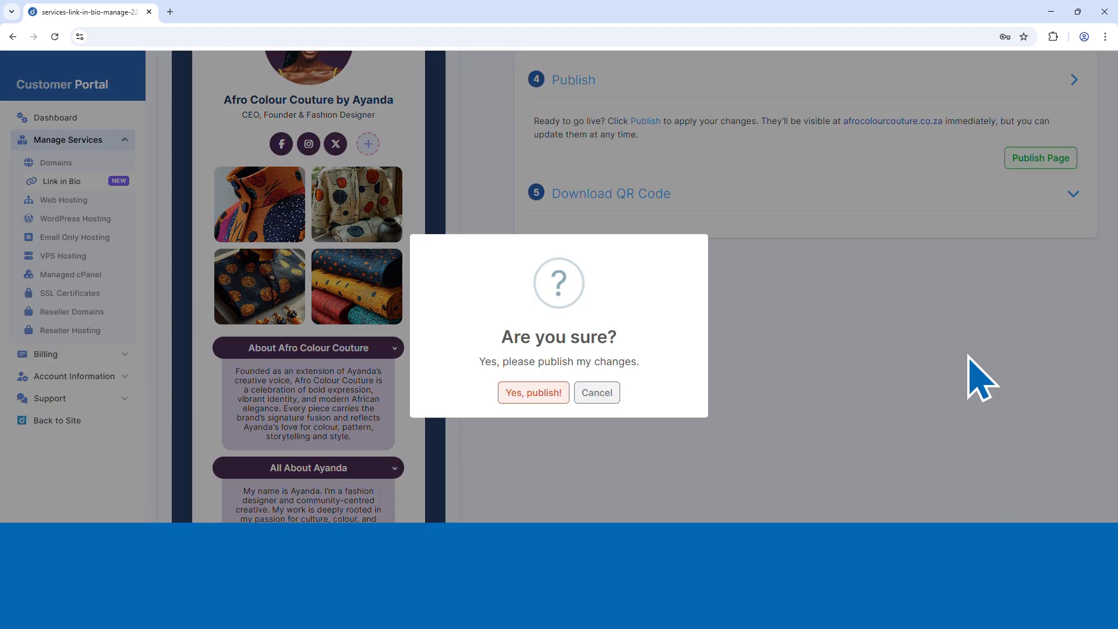
click(521, 391)
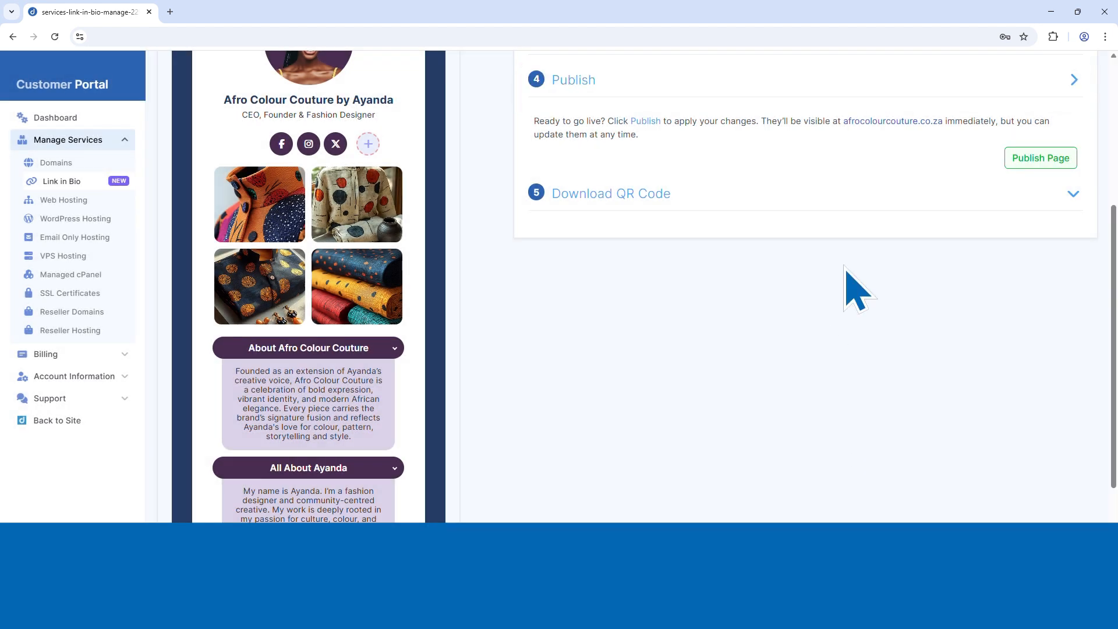
click(873, 122)
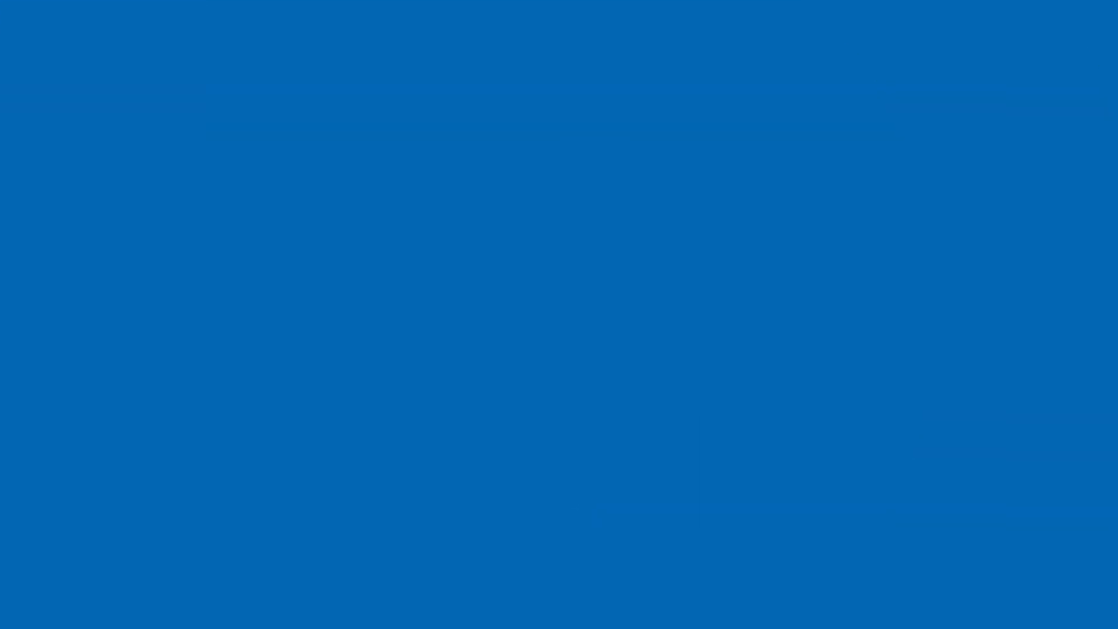